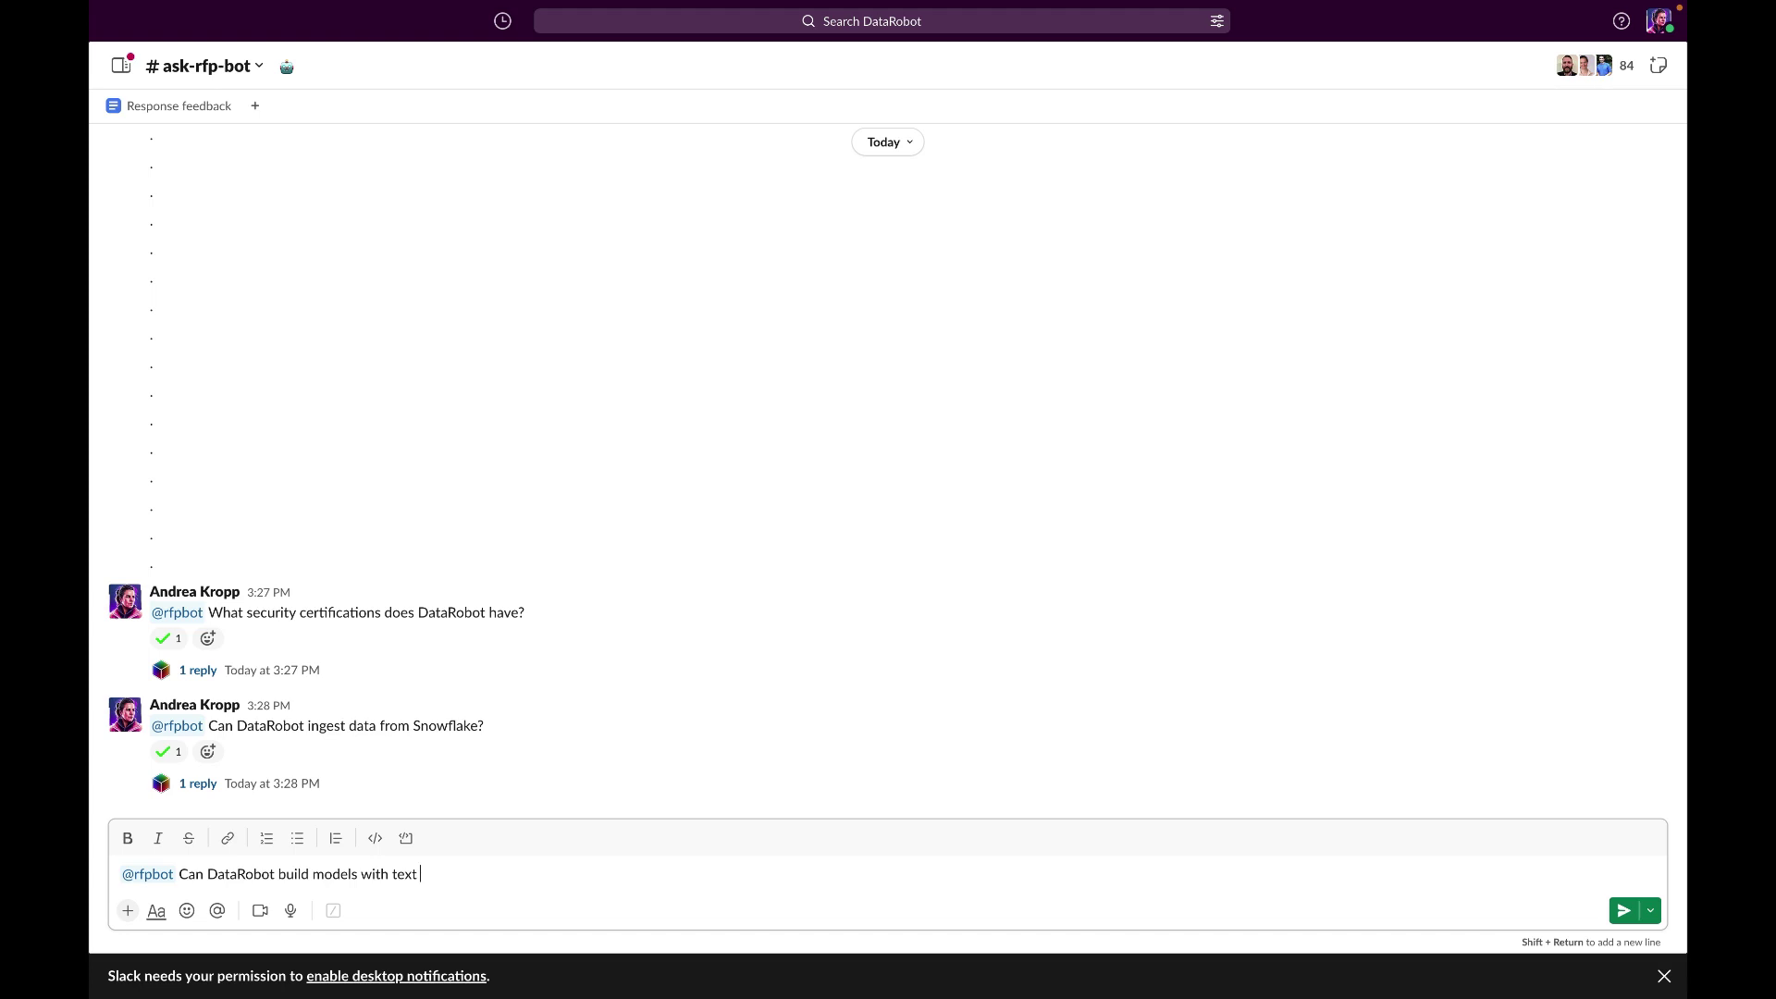
- Ask rfpbot about modelling text, image and geospatial data, then view the Snowflake and geospatial reply threads
type("d geospatial data?")
key("Return")
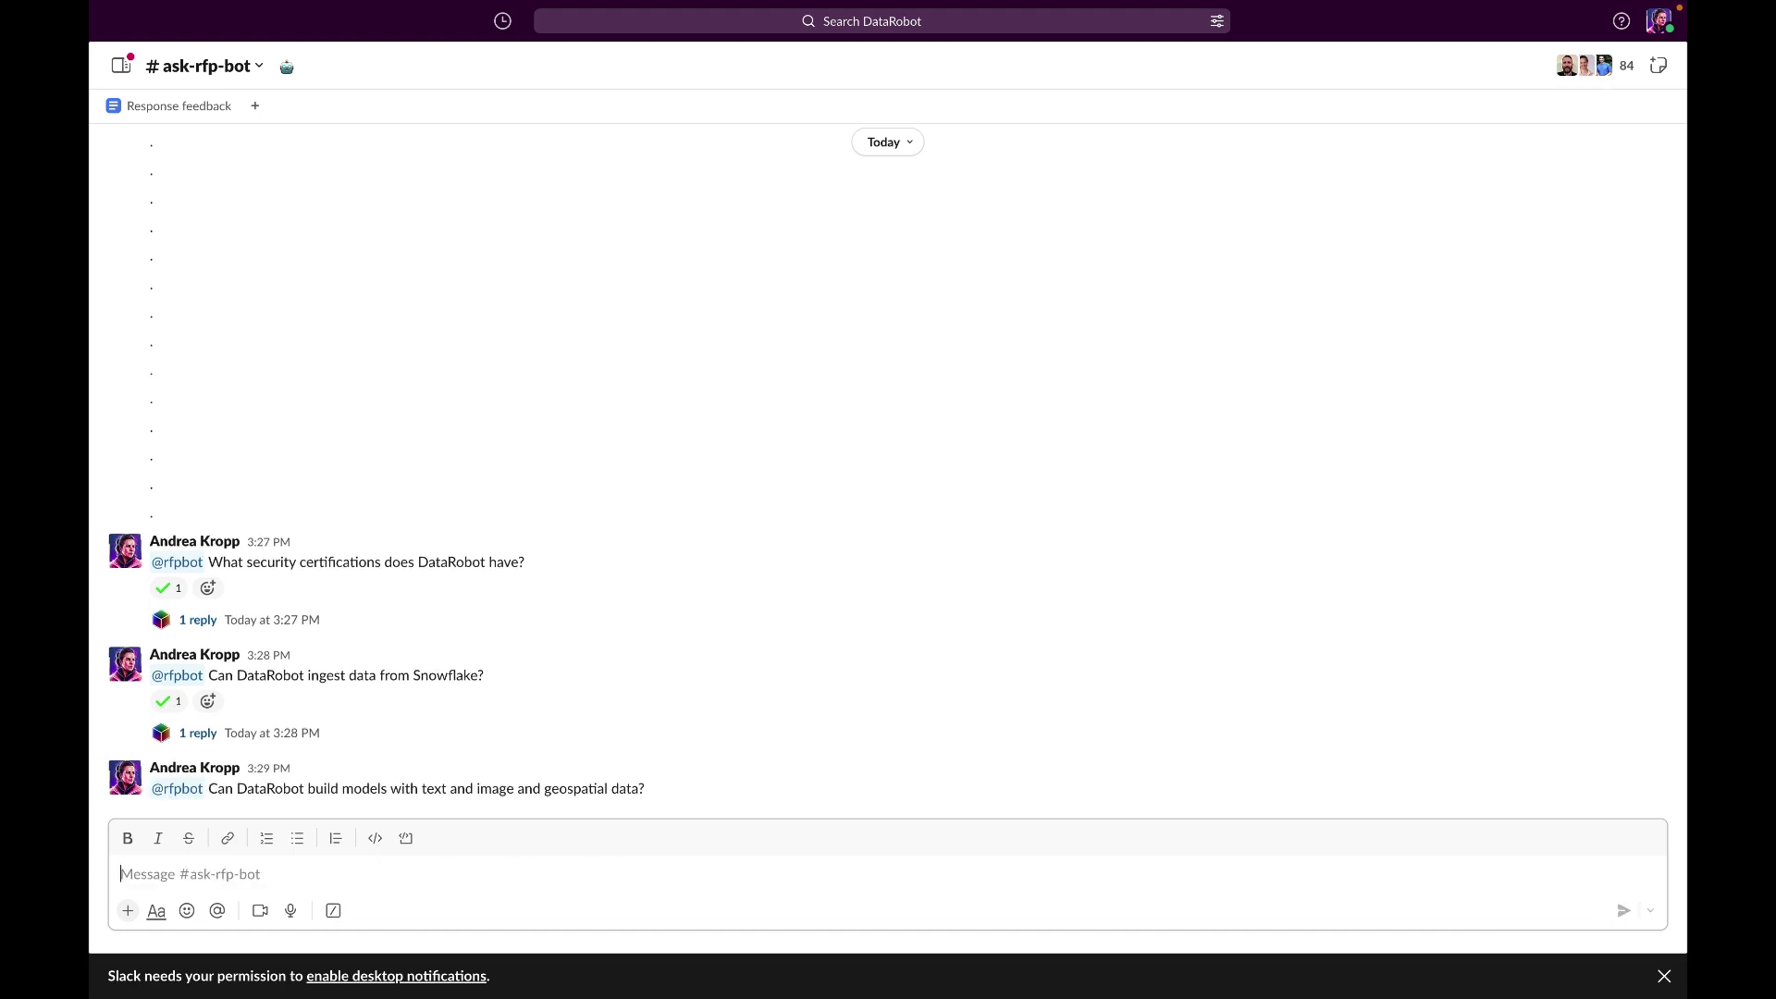
left_click(928, 808)
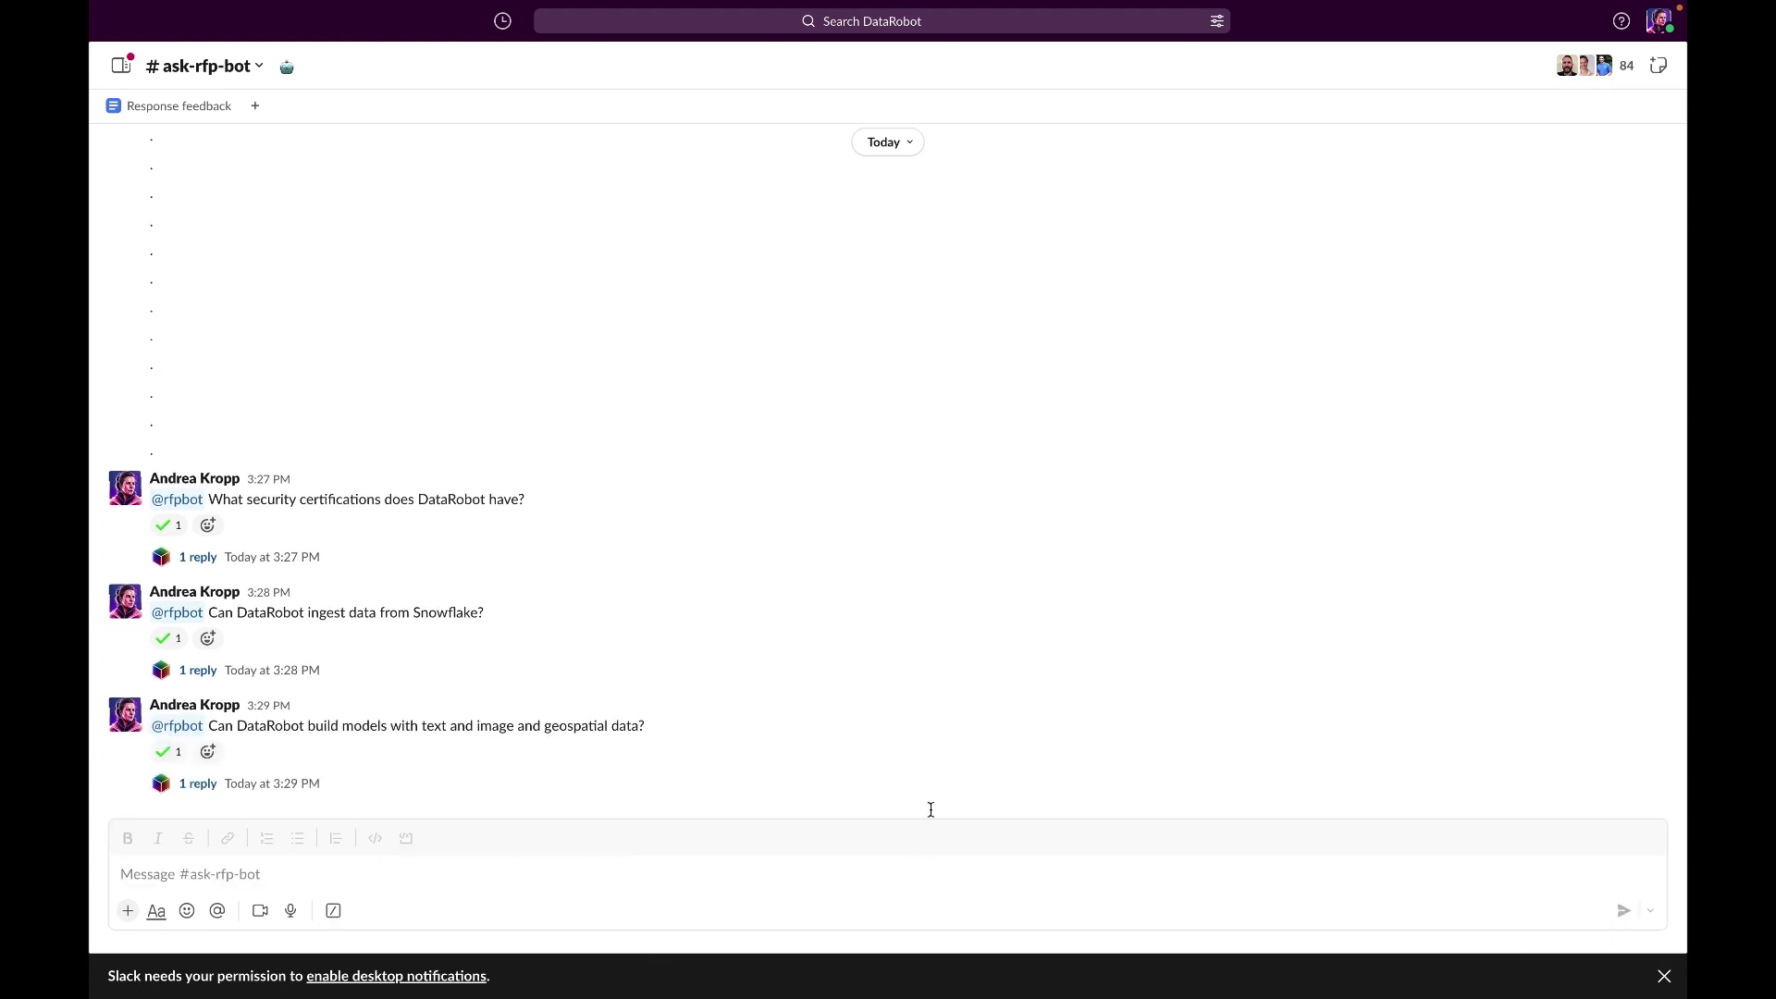
left_click(244, 673)
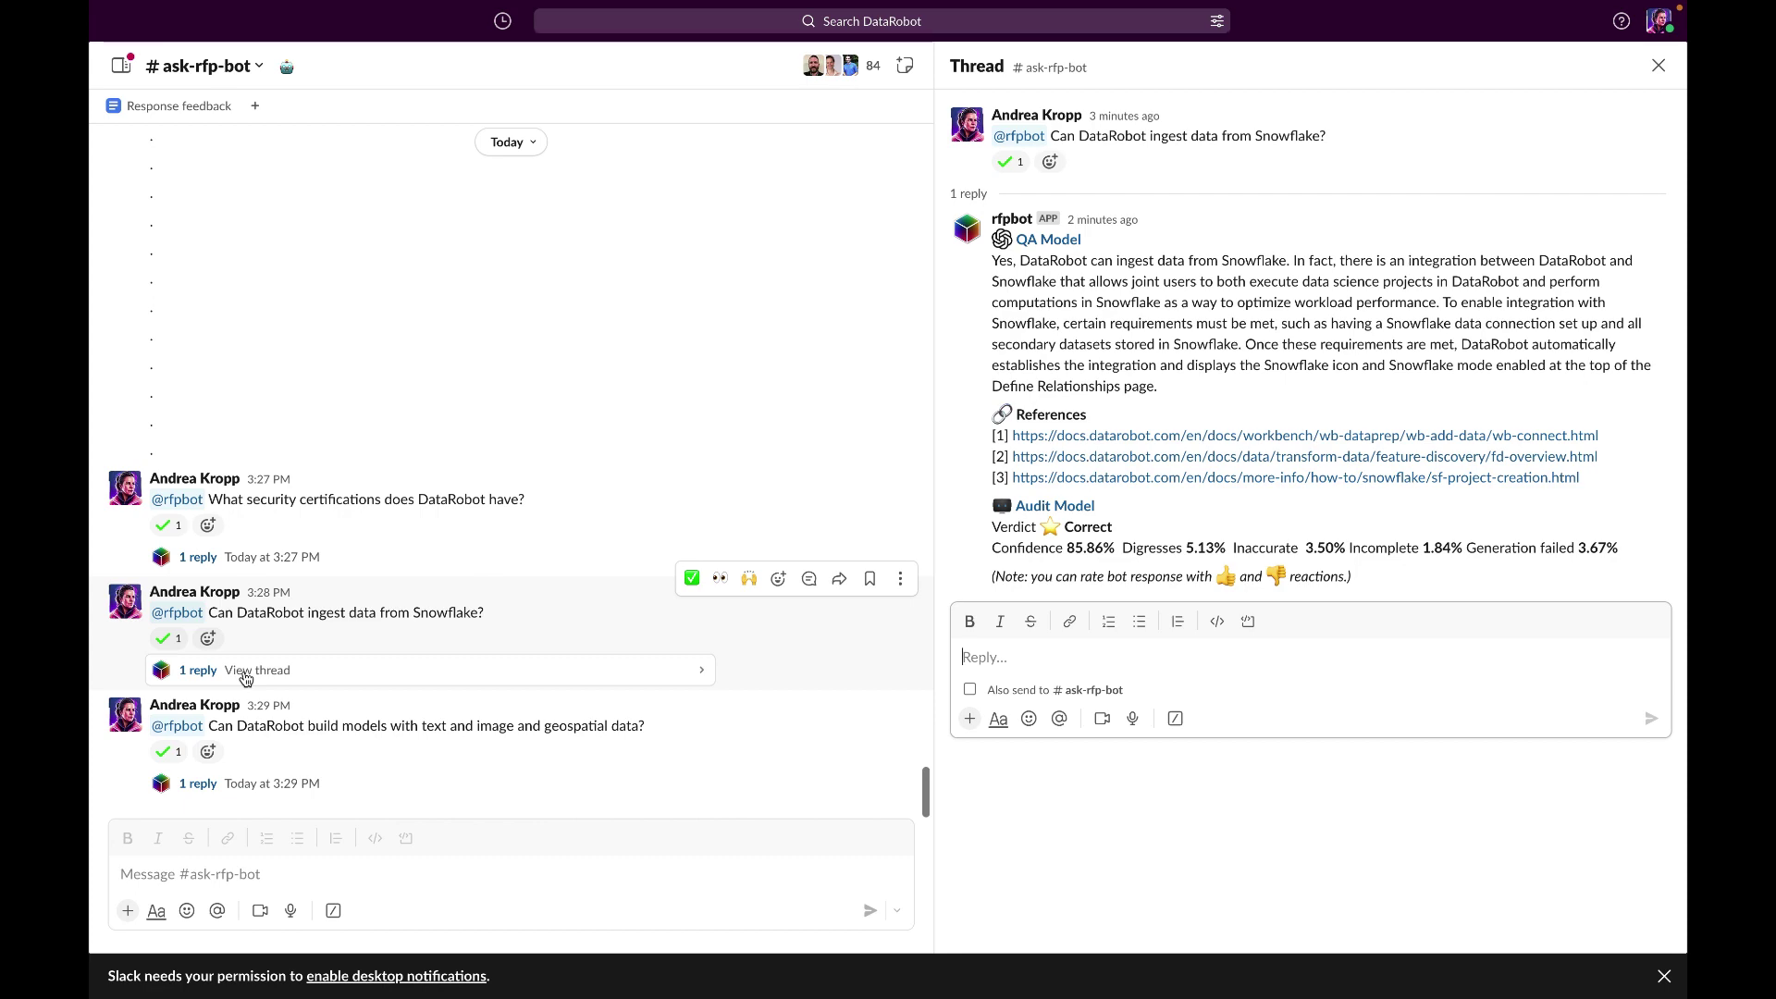
left_click(258, 793)
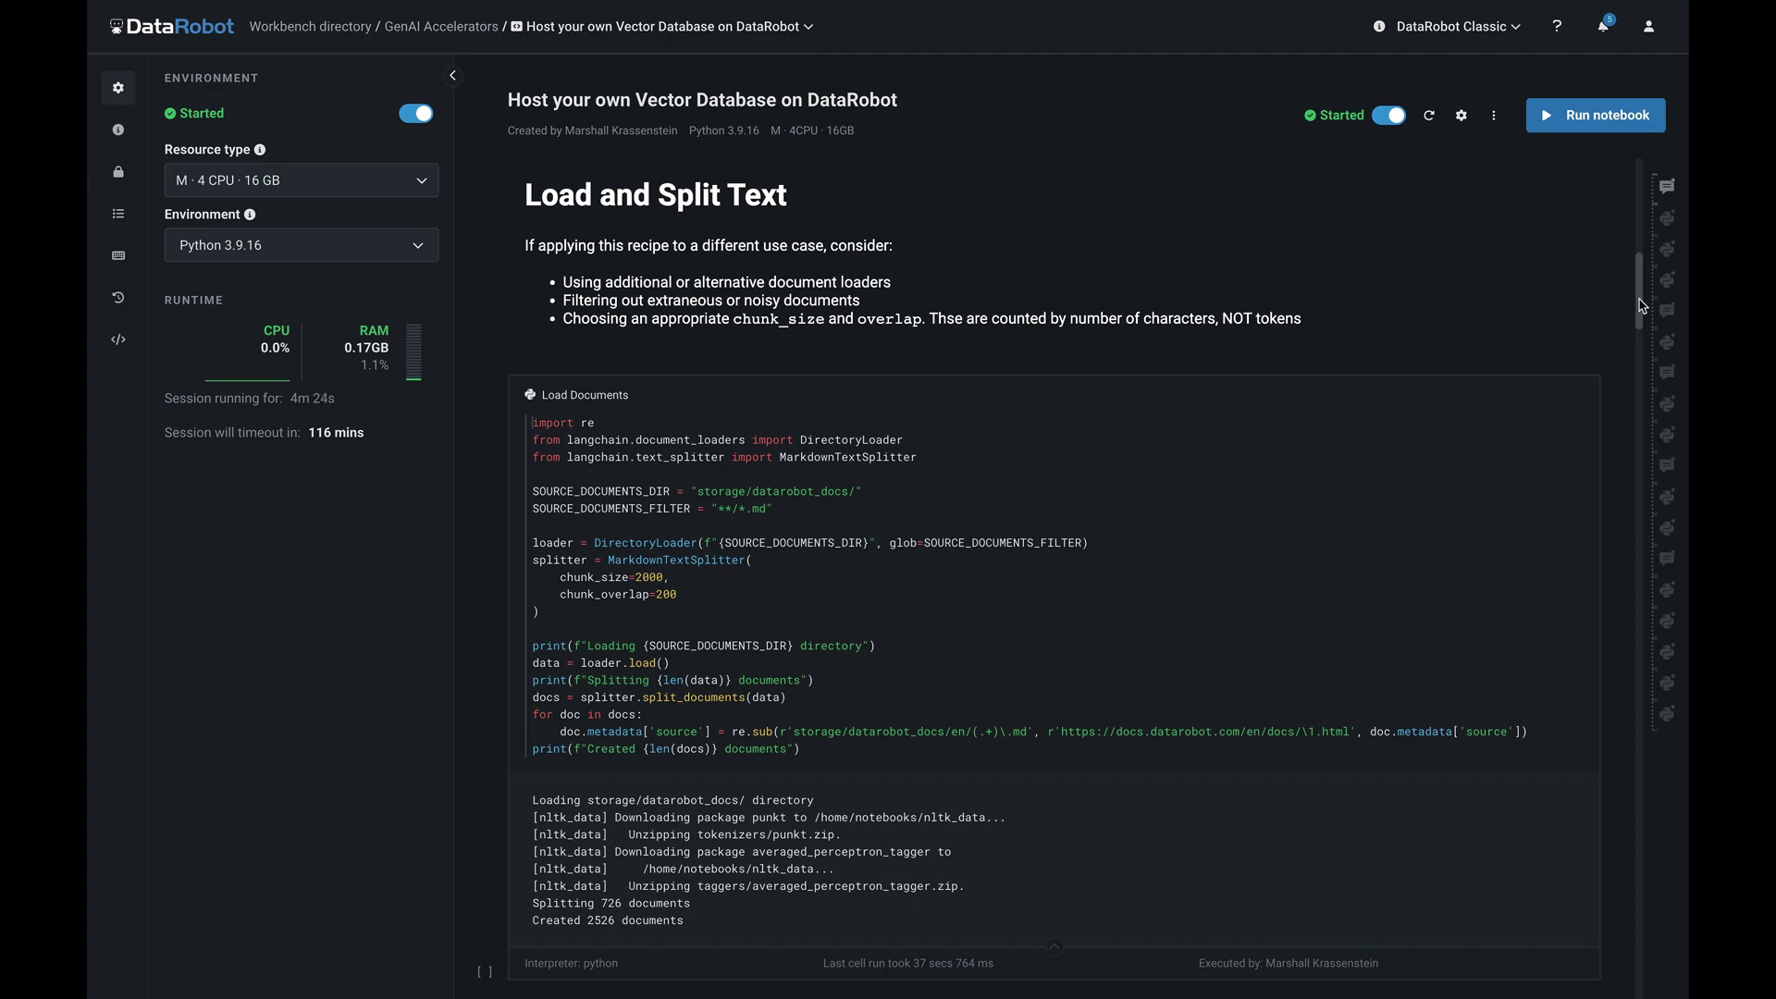
- Scroll the vector-database notebook to the Create VectorDB code and highlight langchain, then inspect the RESPONSE word cloud
left_click_drag(1640, 289, 1642, 370)
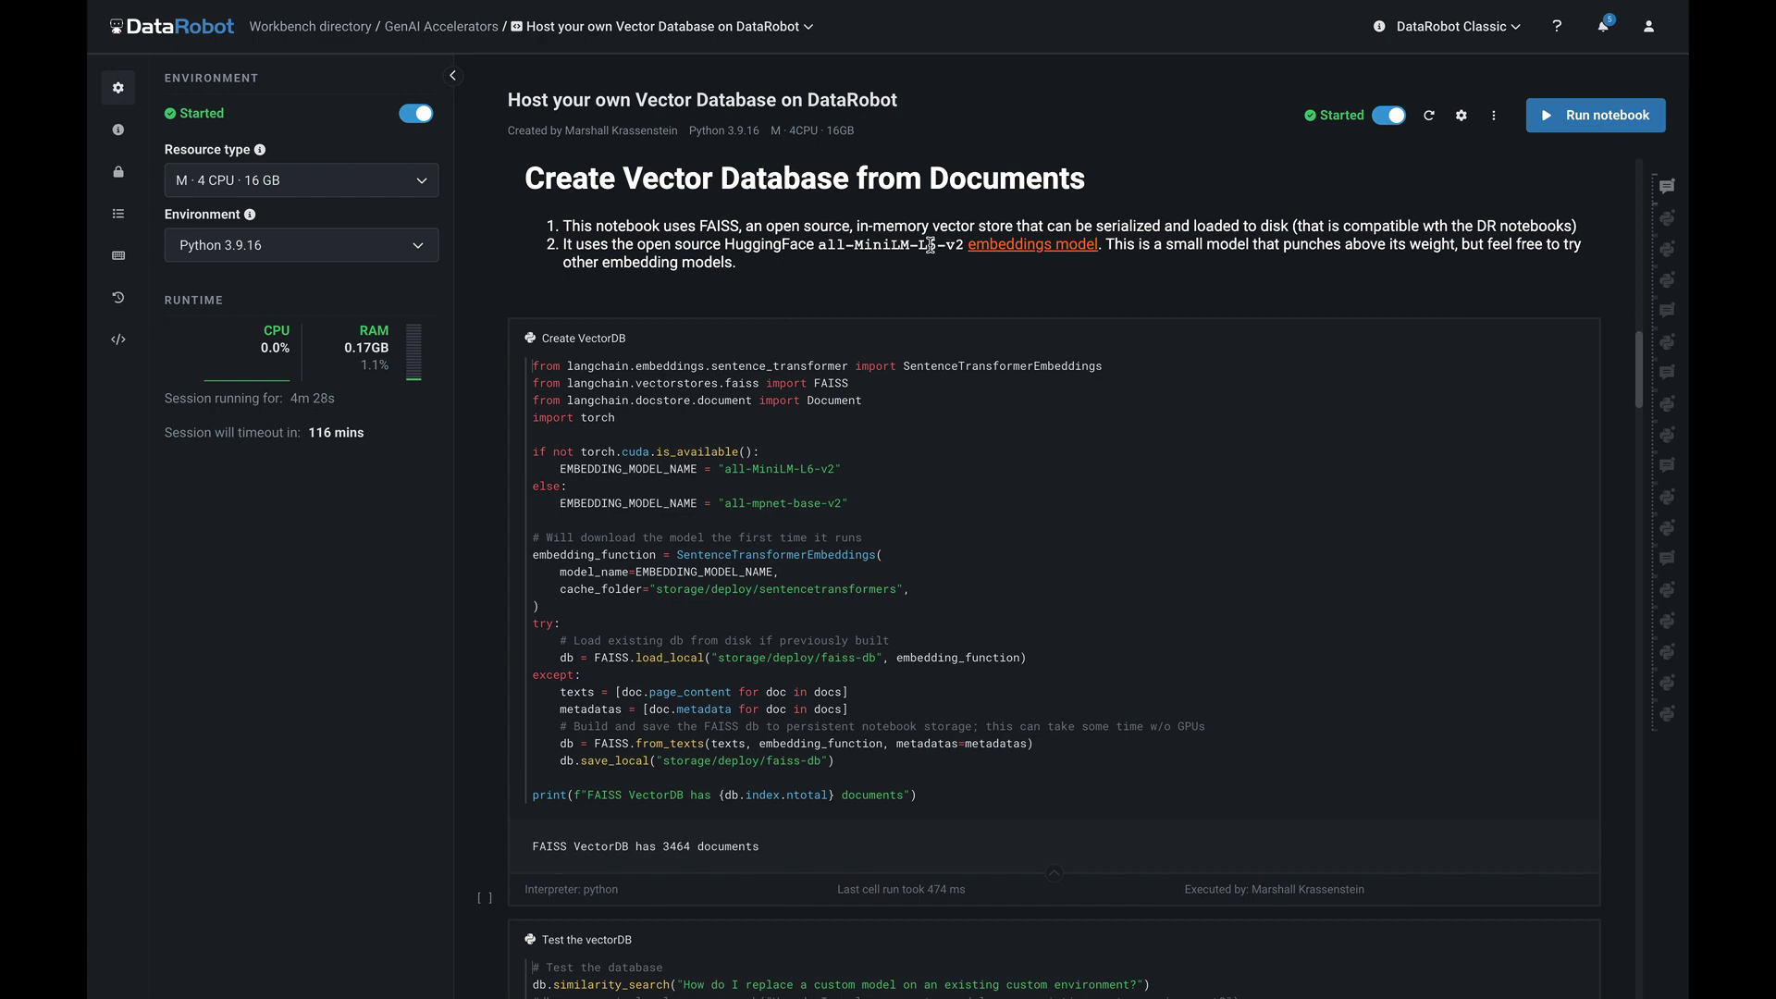
left_click_drag(700, 226, 964, 244)
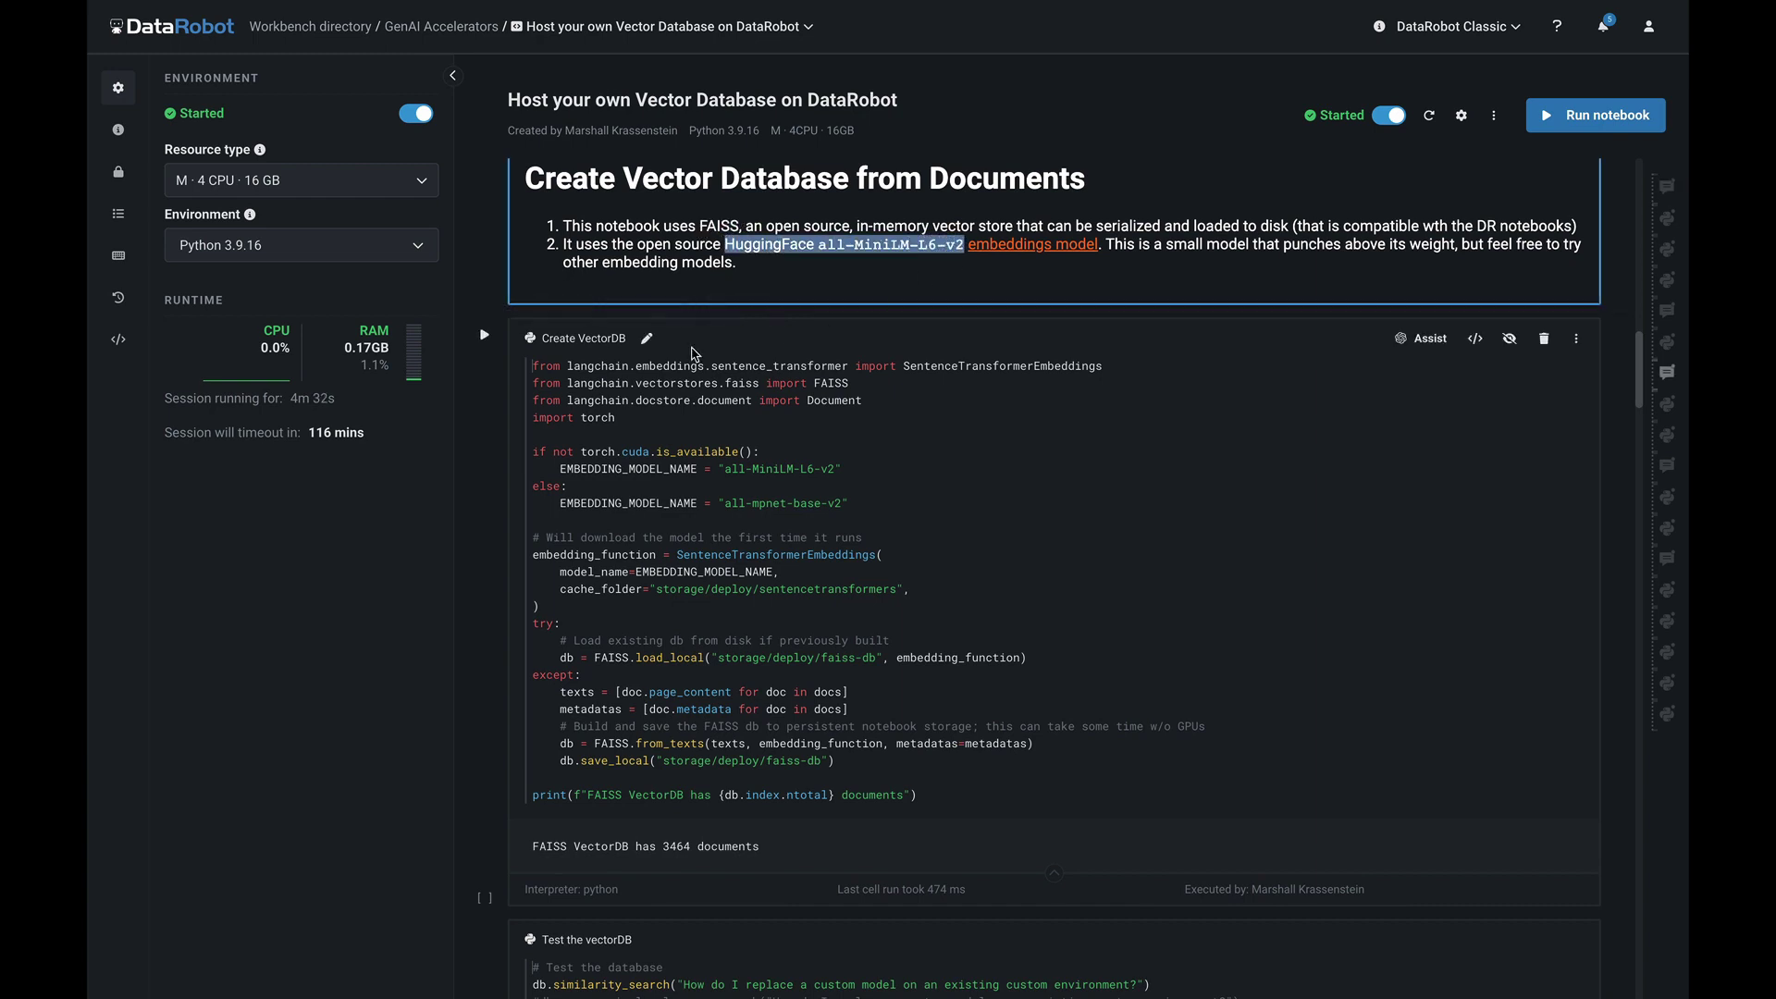
left_click_drag(569, 364, 630, 368)
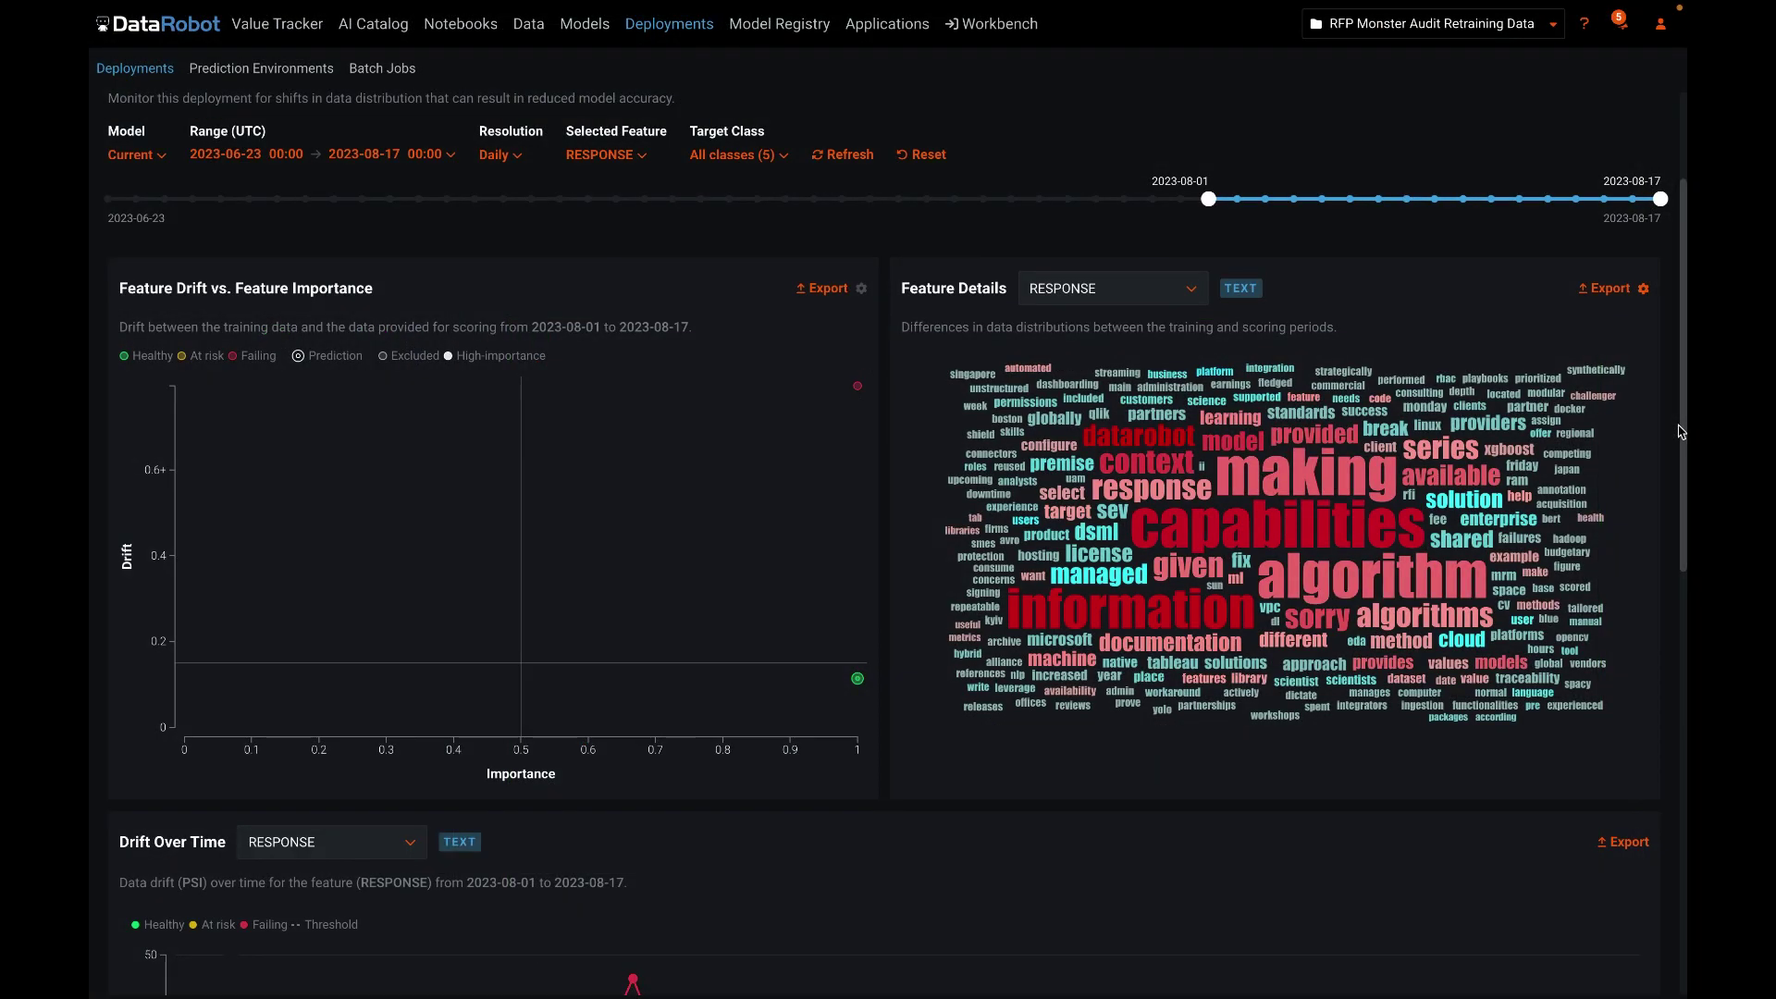
mouse_move(1502, 581)
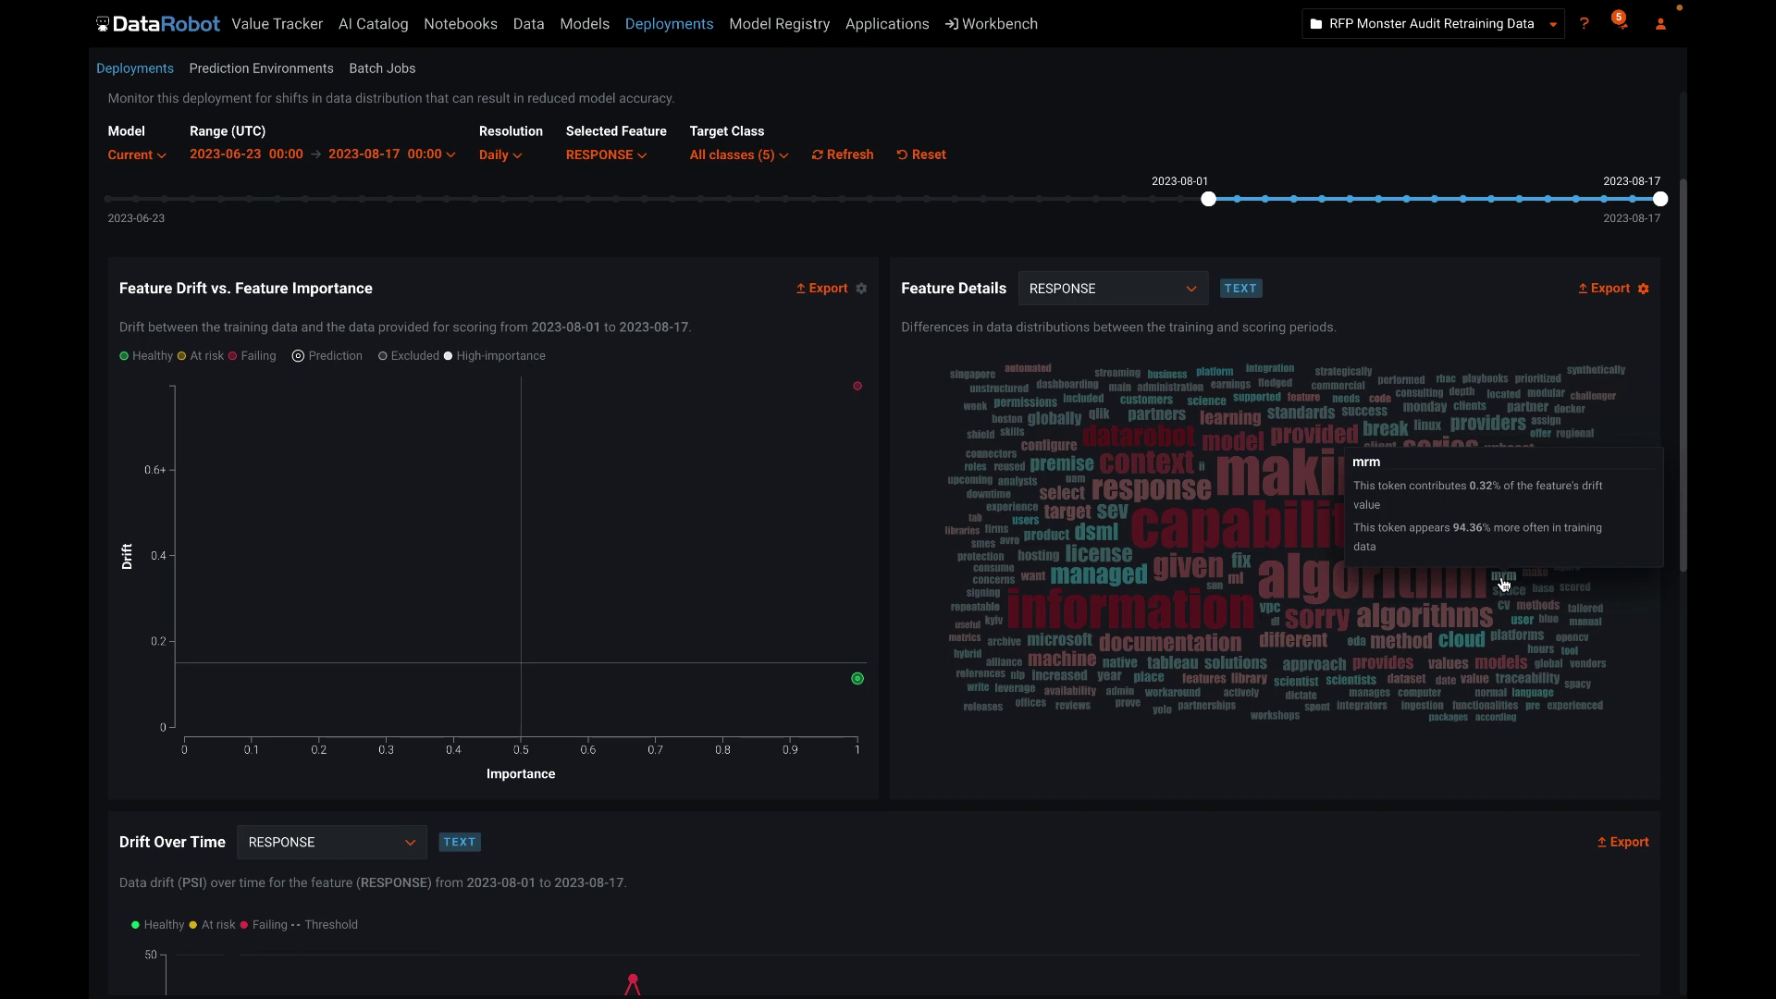
mouse_move(1445, 593)
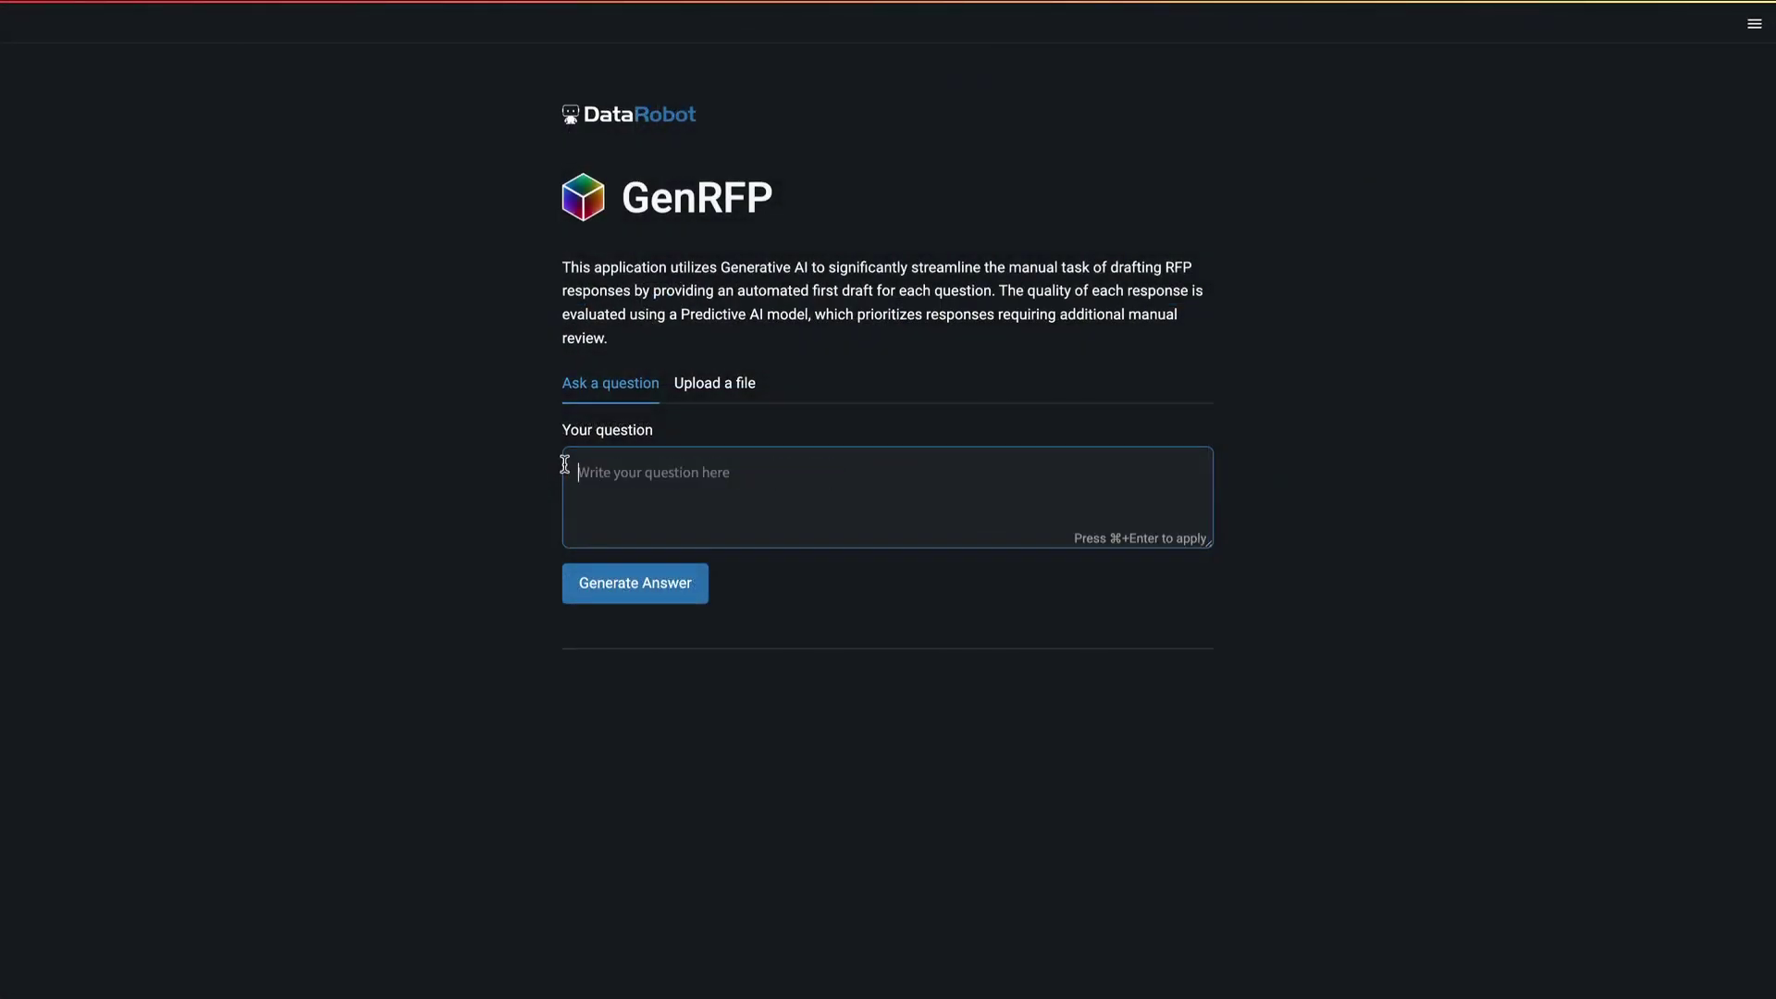
- Generate an answer to 'What NLP capabilities does DataRobot have?' and review its reference and confidence
type("What NLP capabilities does Dat")
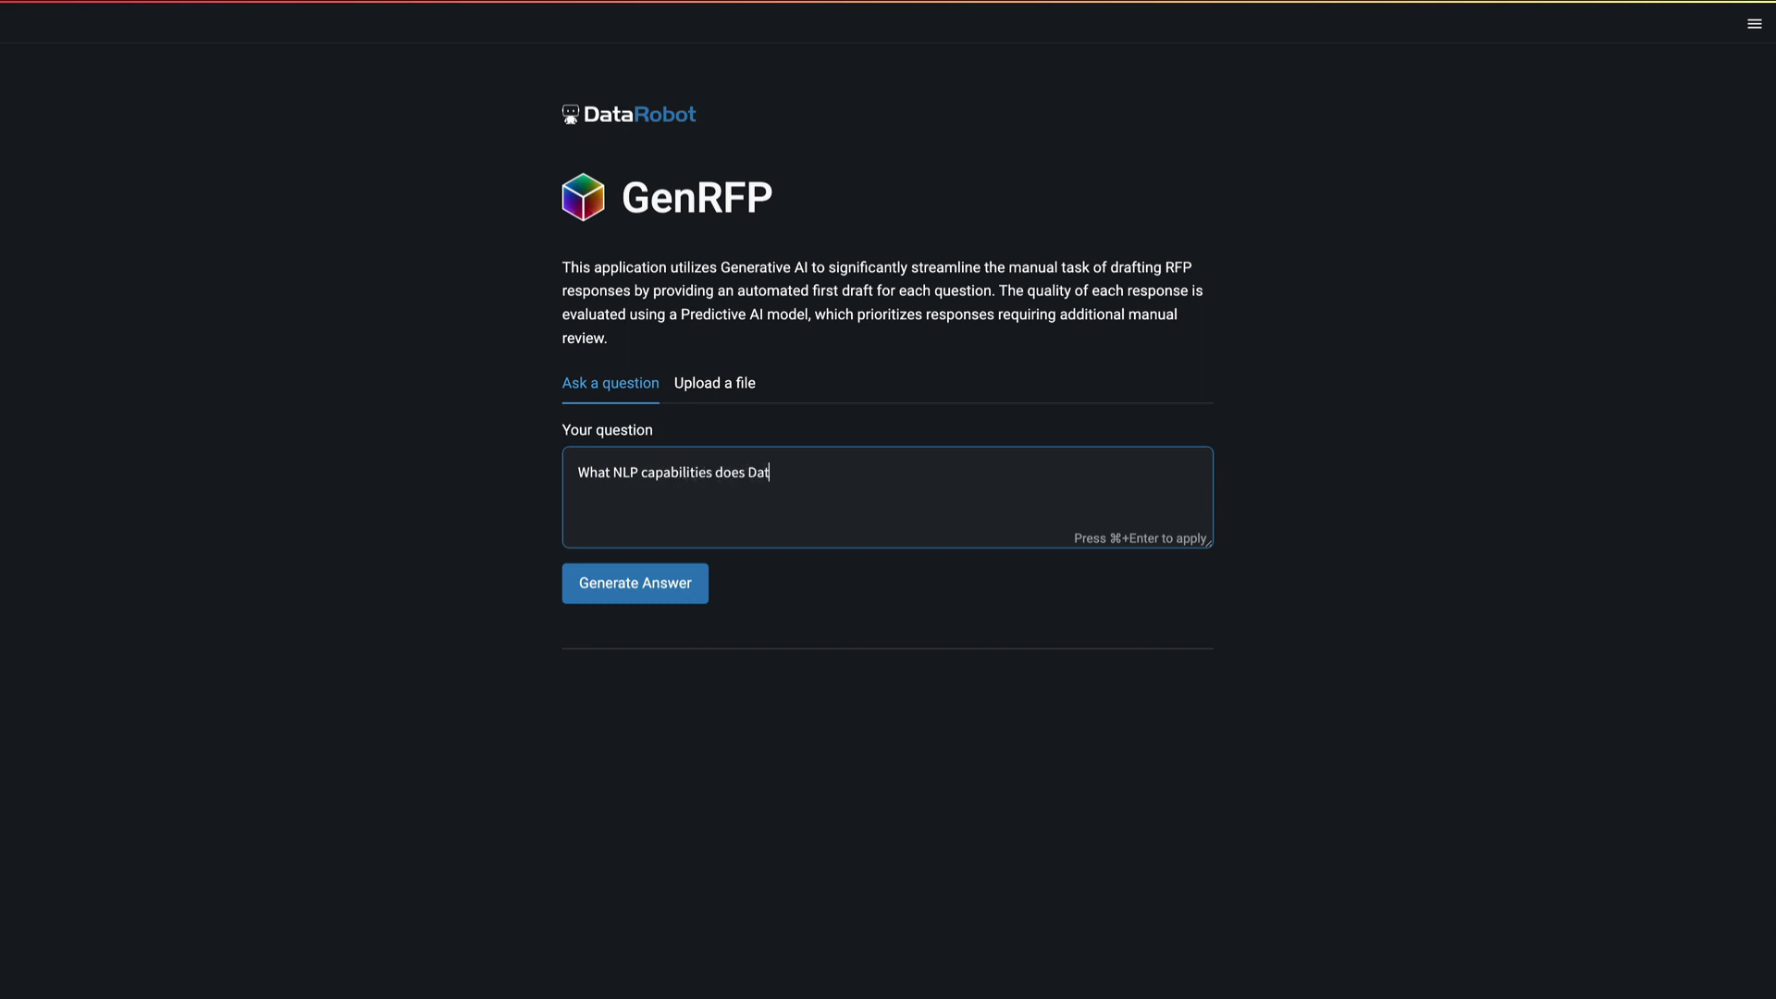
type("aRobot have?")
left_click(647, 585)
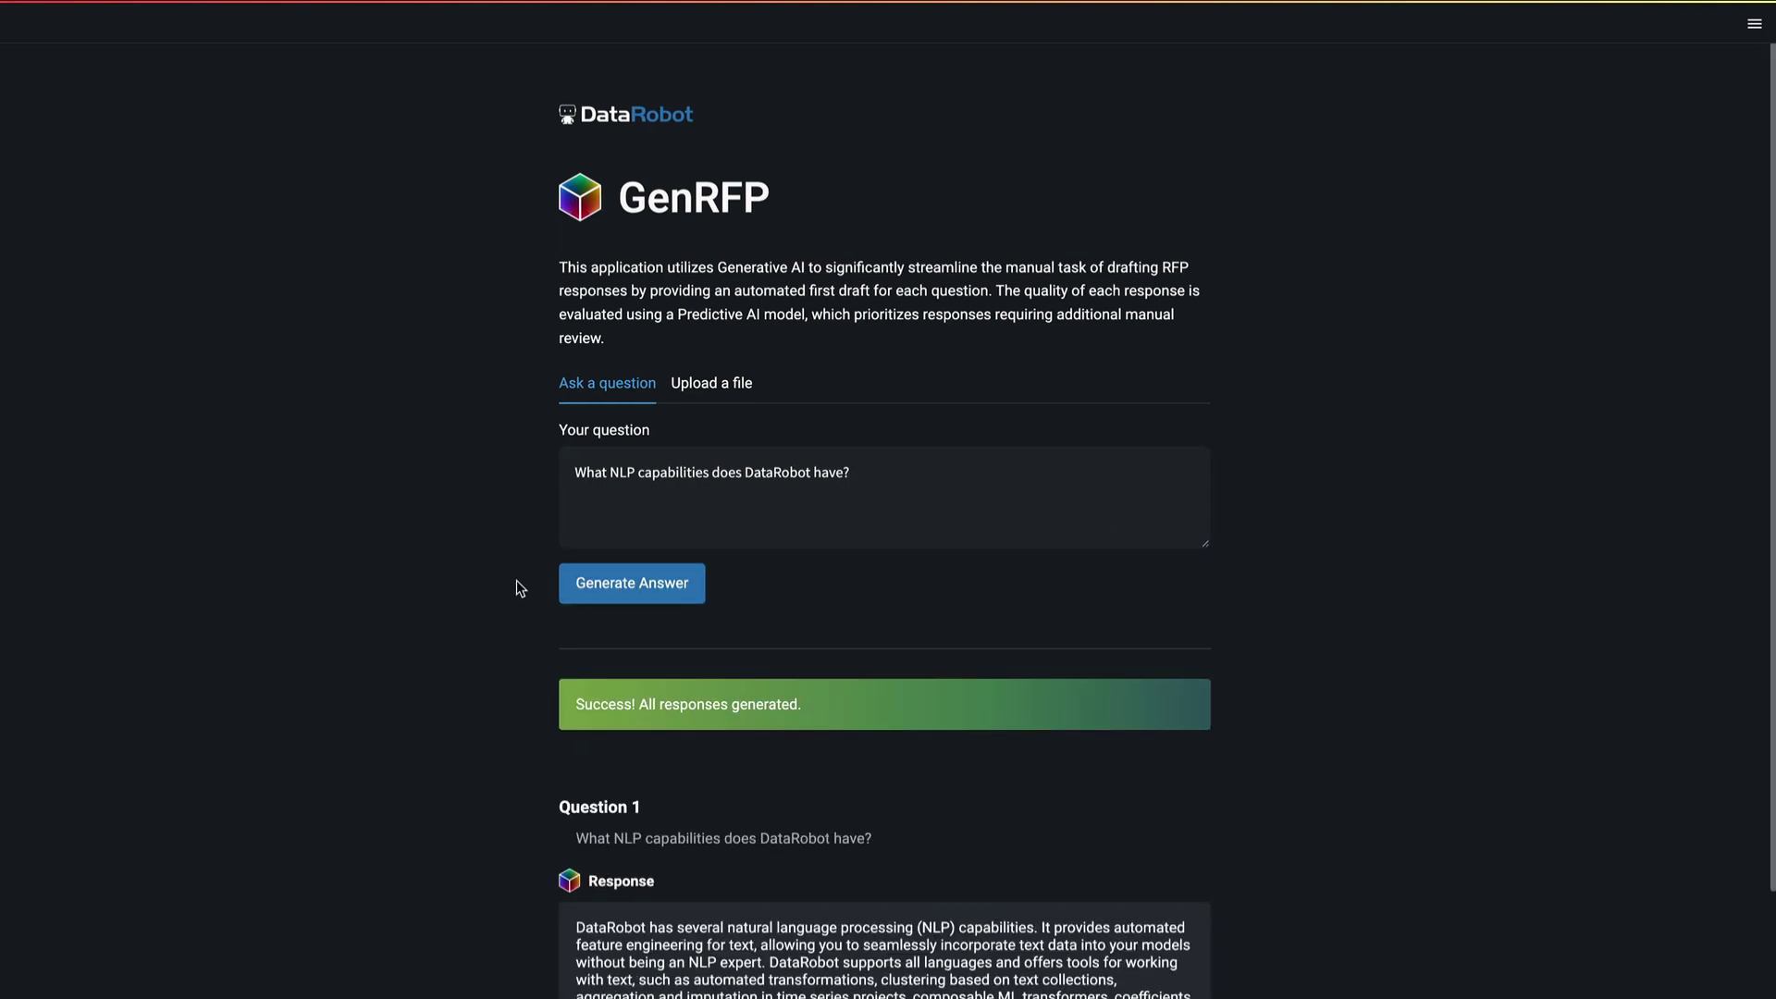
scroll(518, 686, "down", 3)
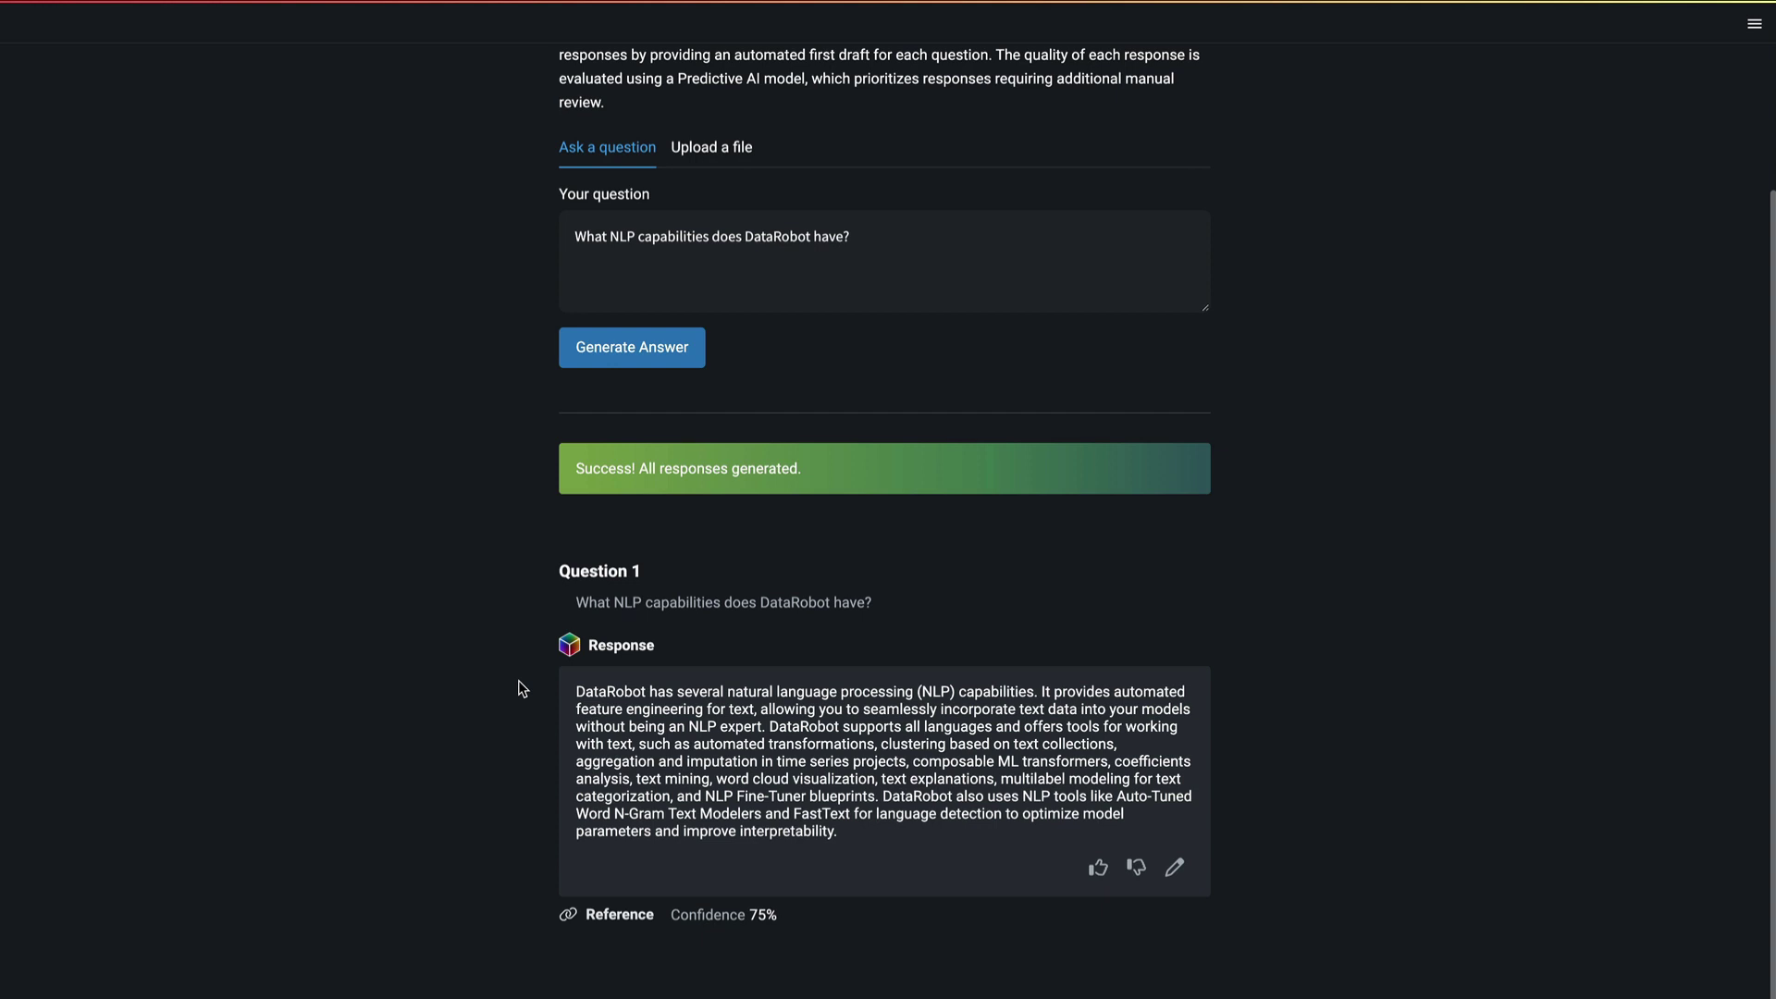
mouse_move(619, 916)
mouse_move(761, 917)
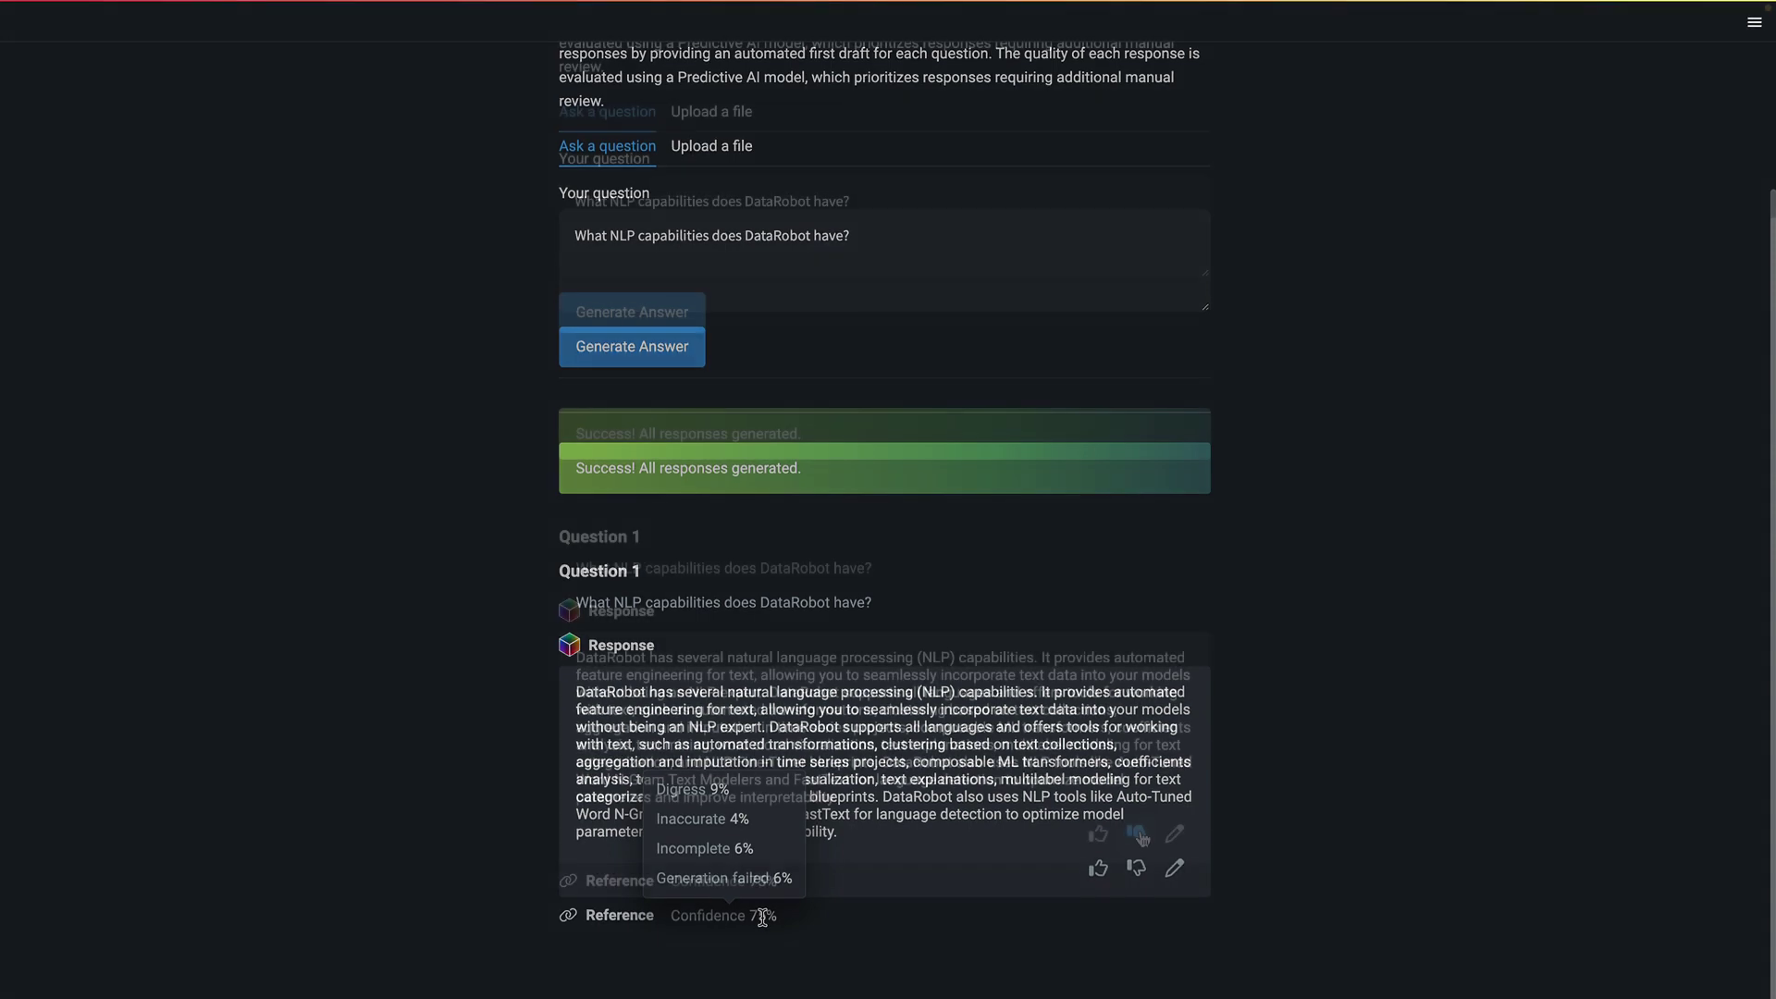
- Rate the NLP answer as unhelpful and open it for editing
scroll(1141, 837, "down", 1)
left_click(1141, 837)
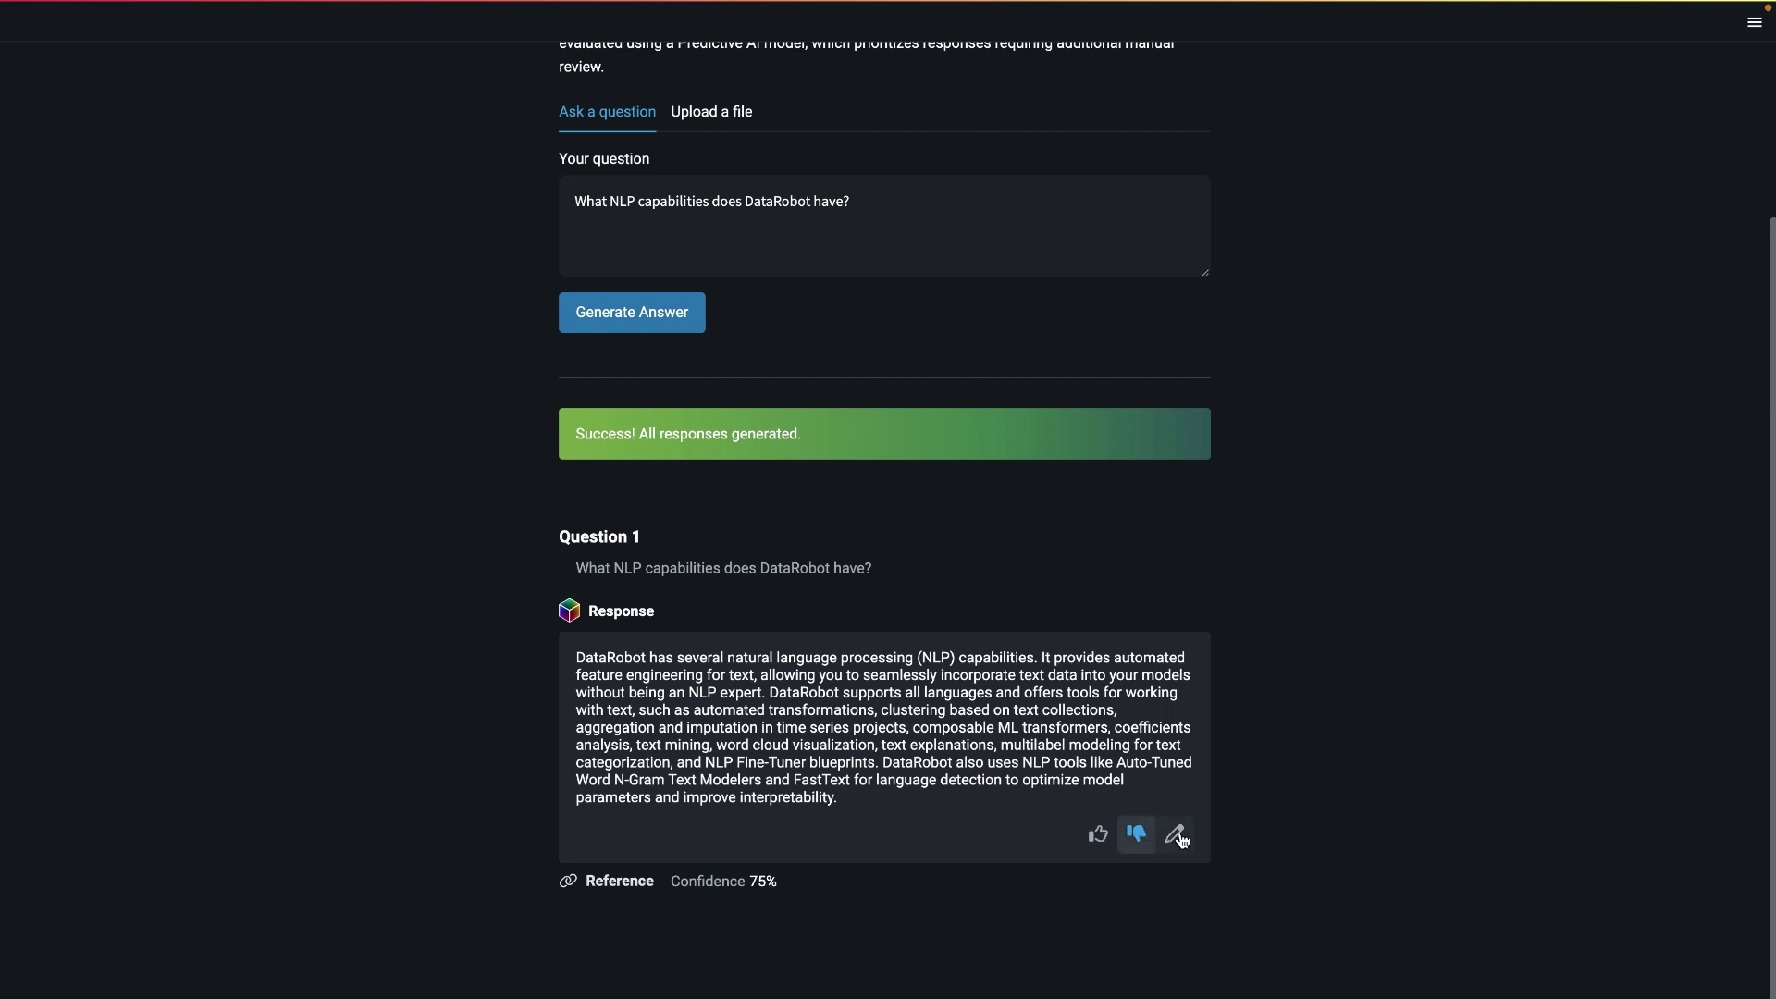
left_click(1177, 835)
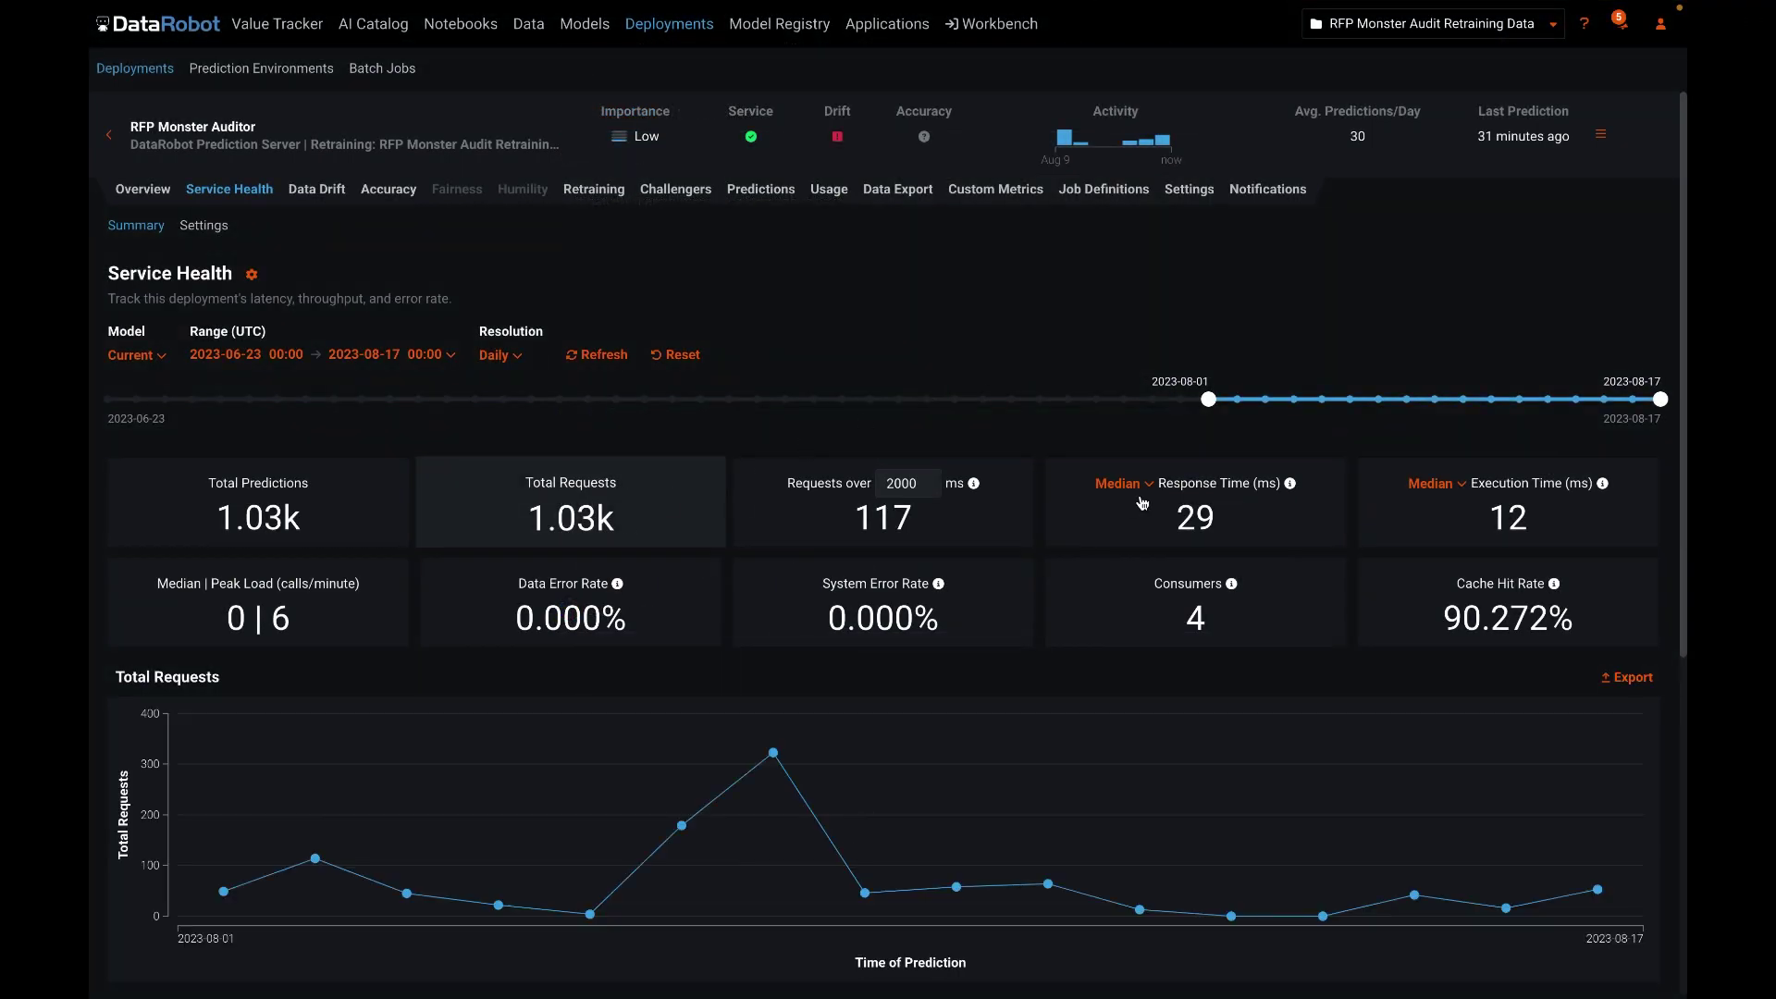
- Chart median response time, then rearrange the custom metrics tiles, moving LLM Cost ($) third in row one
left_click(1143, 506)
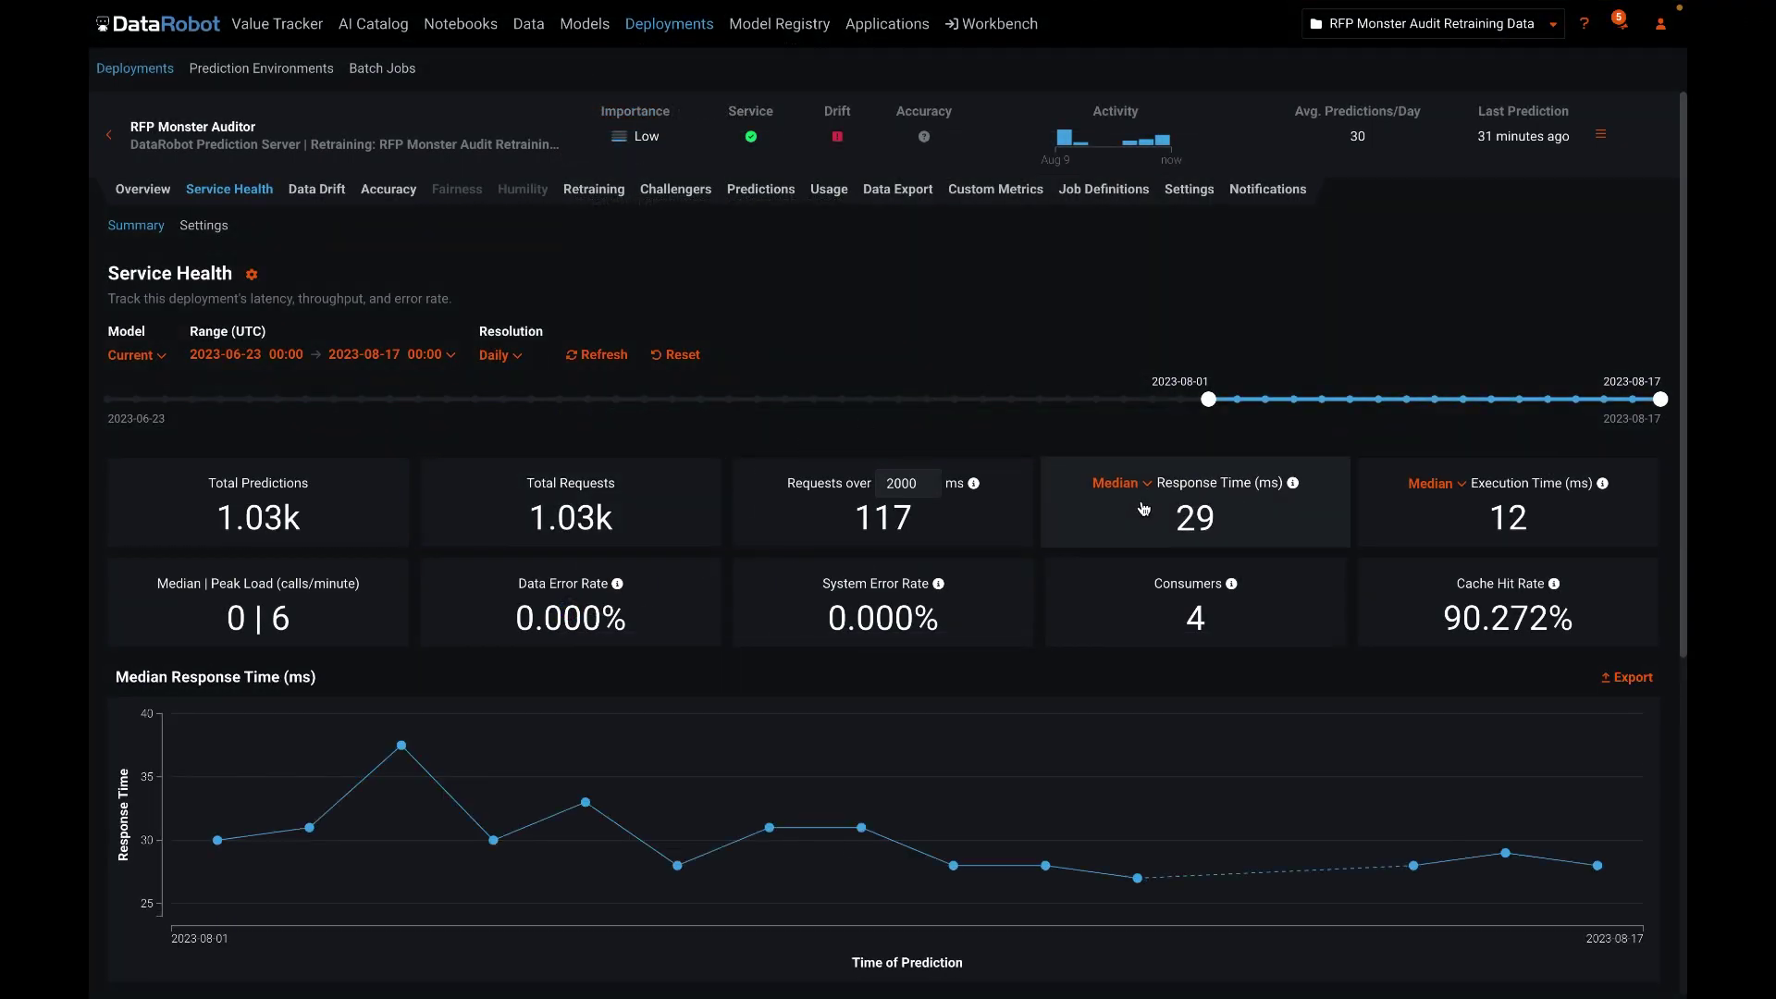
left_click(986, 198)
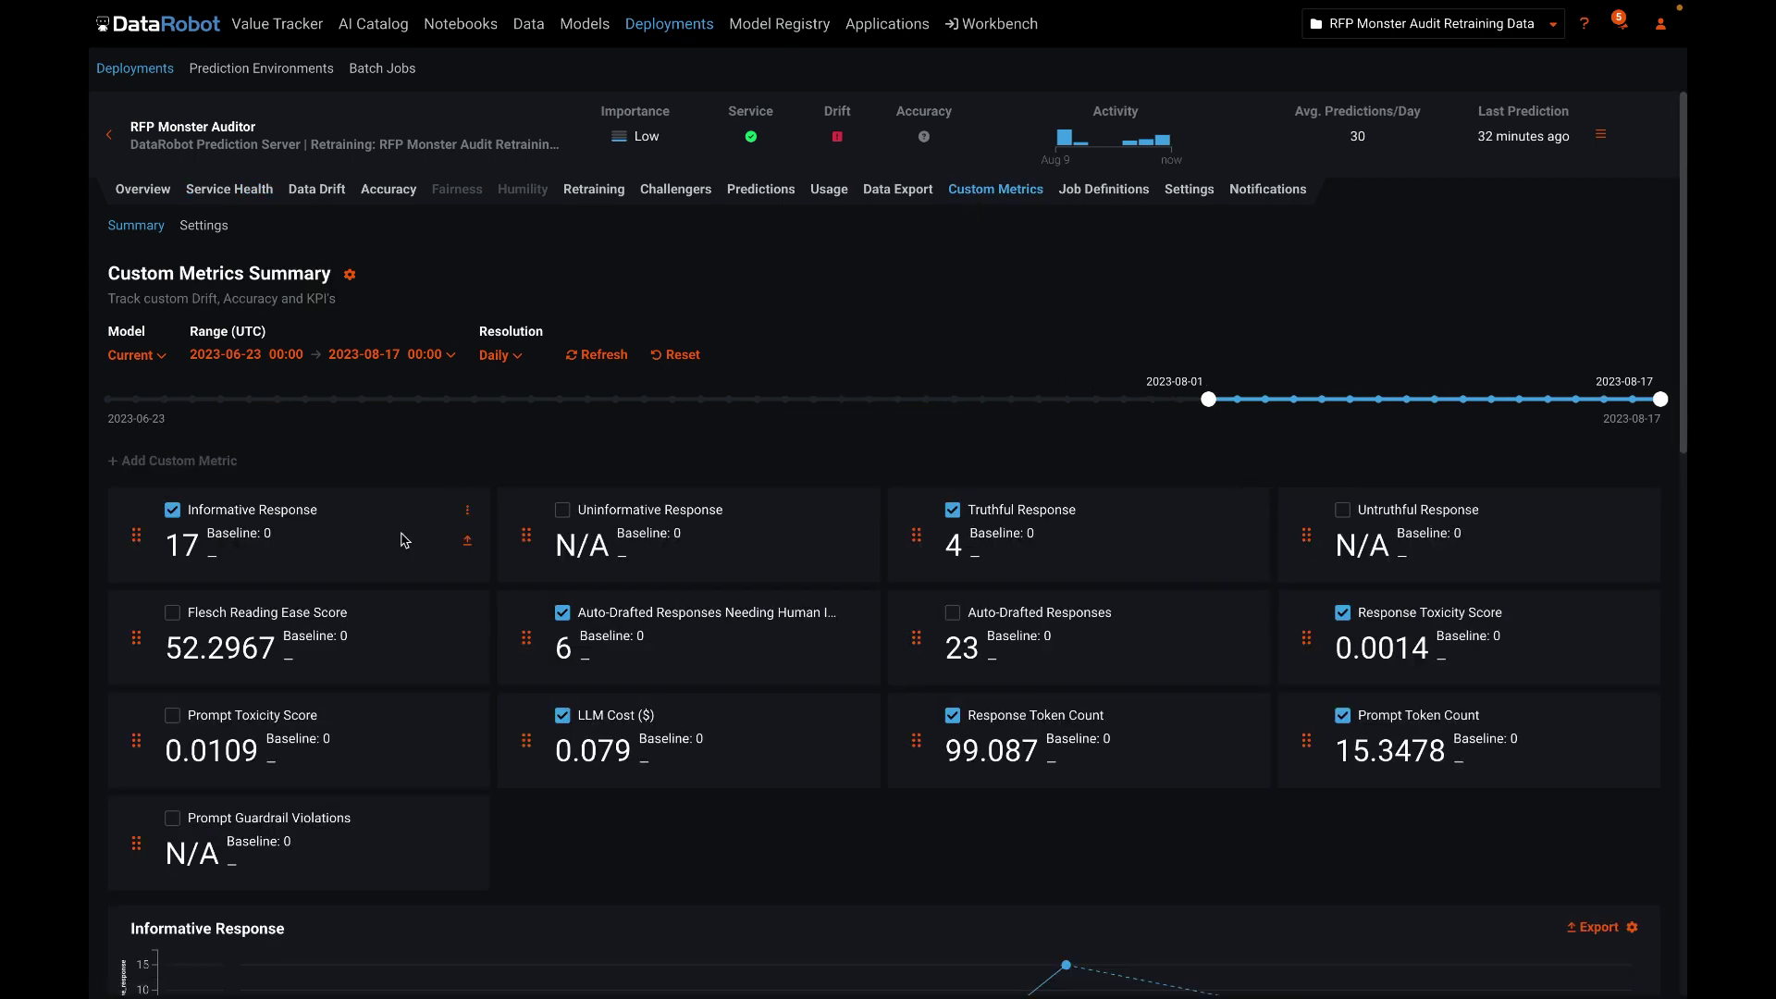
left_click_drag(384, 636, 718, 528)
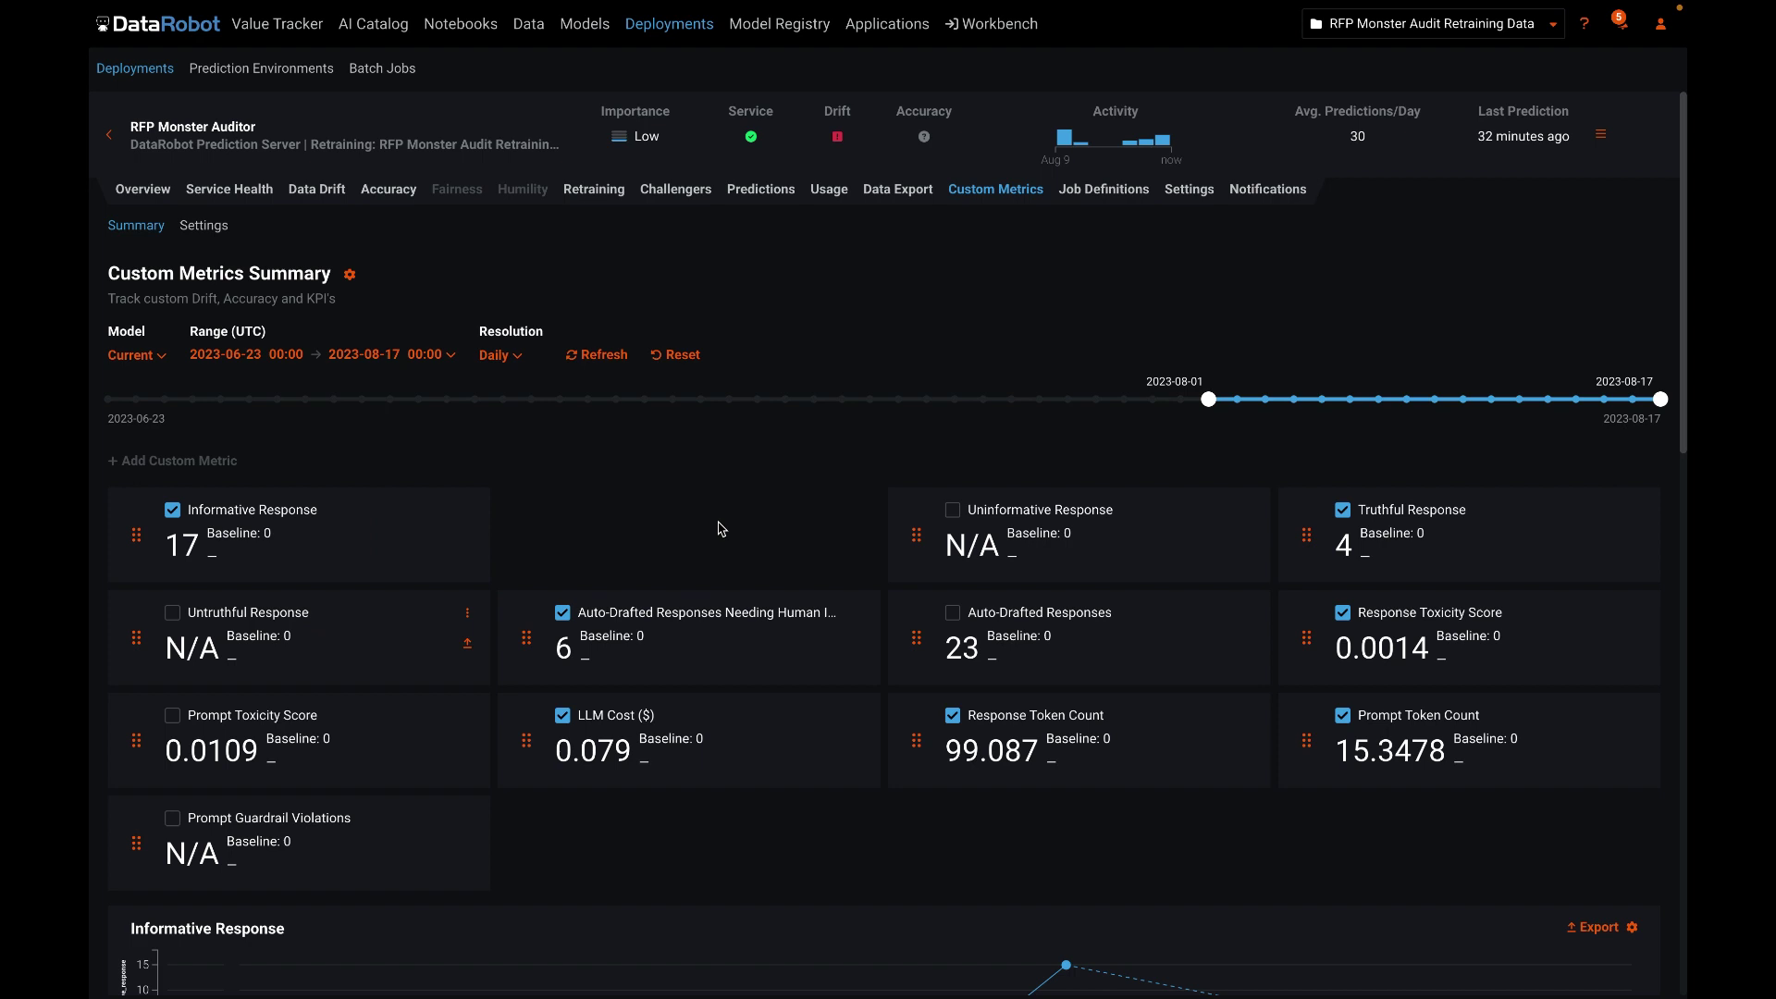
left_click_drag(657, 731, 1030, 516)
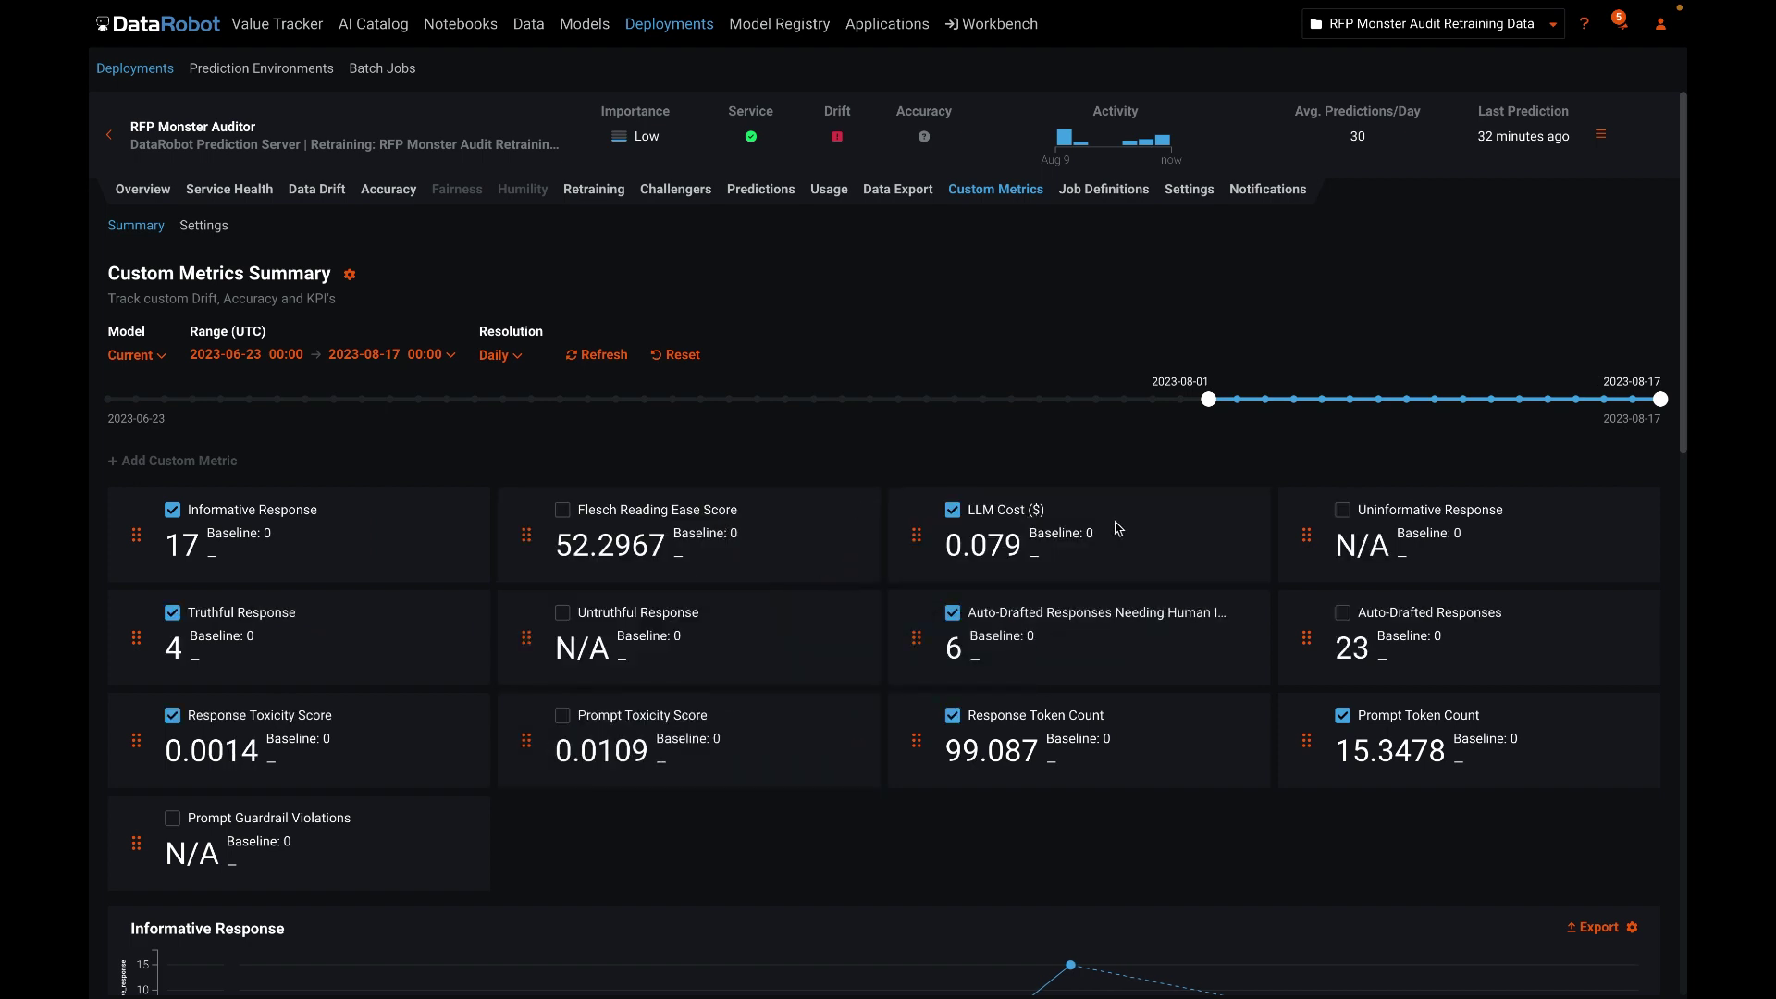
- Show the deployment's data drift details for the RESPONSE feature
left_click(312, 190)
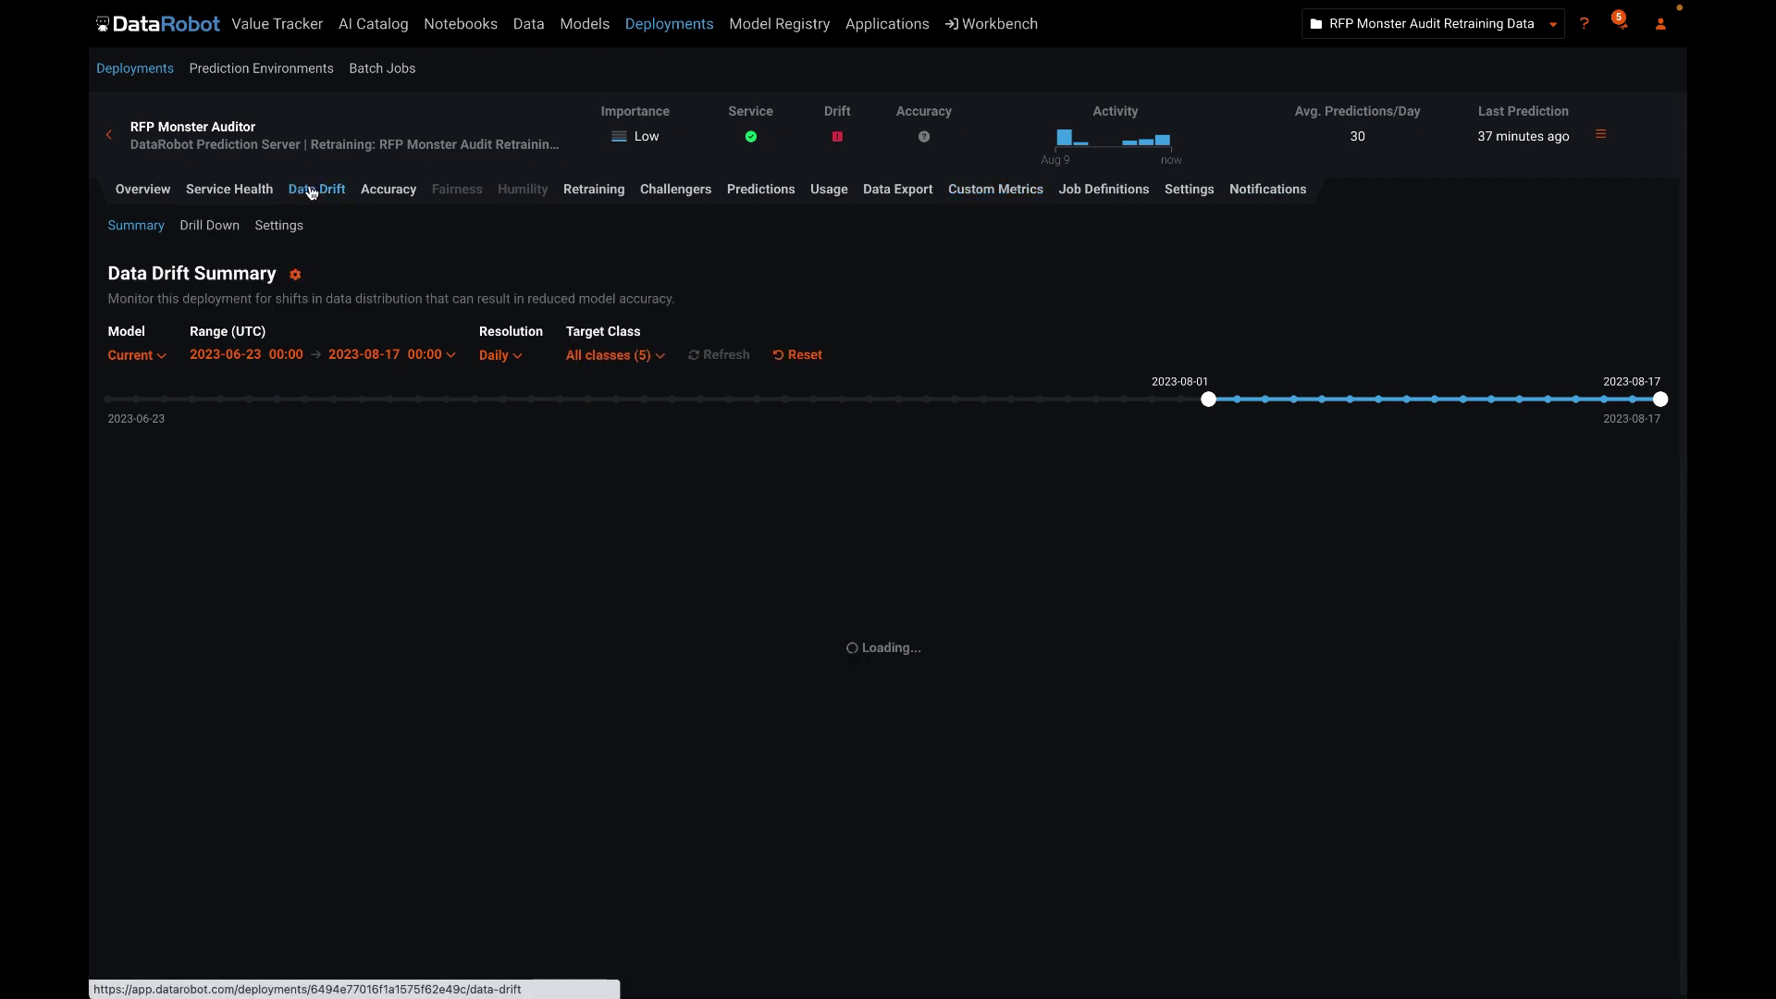
left_click(1138, 489)
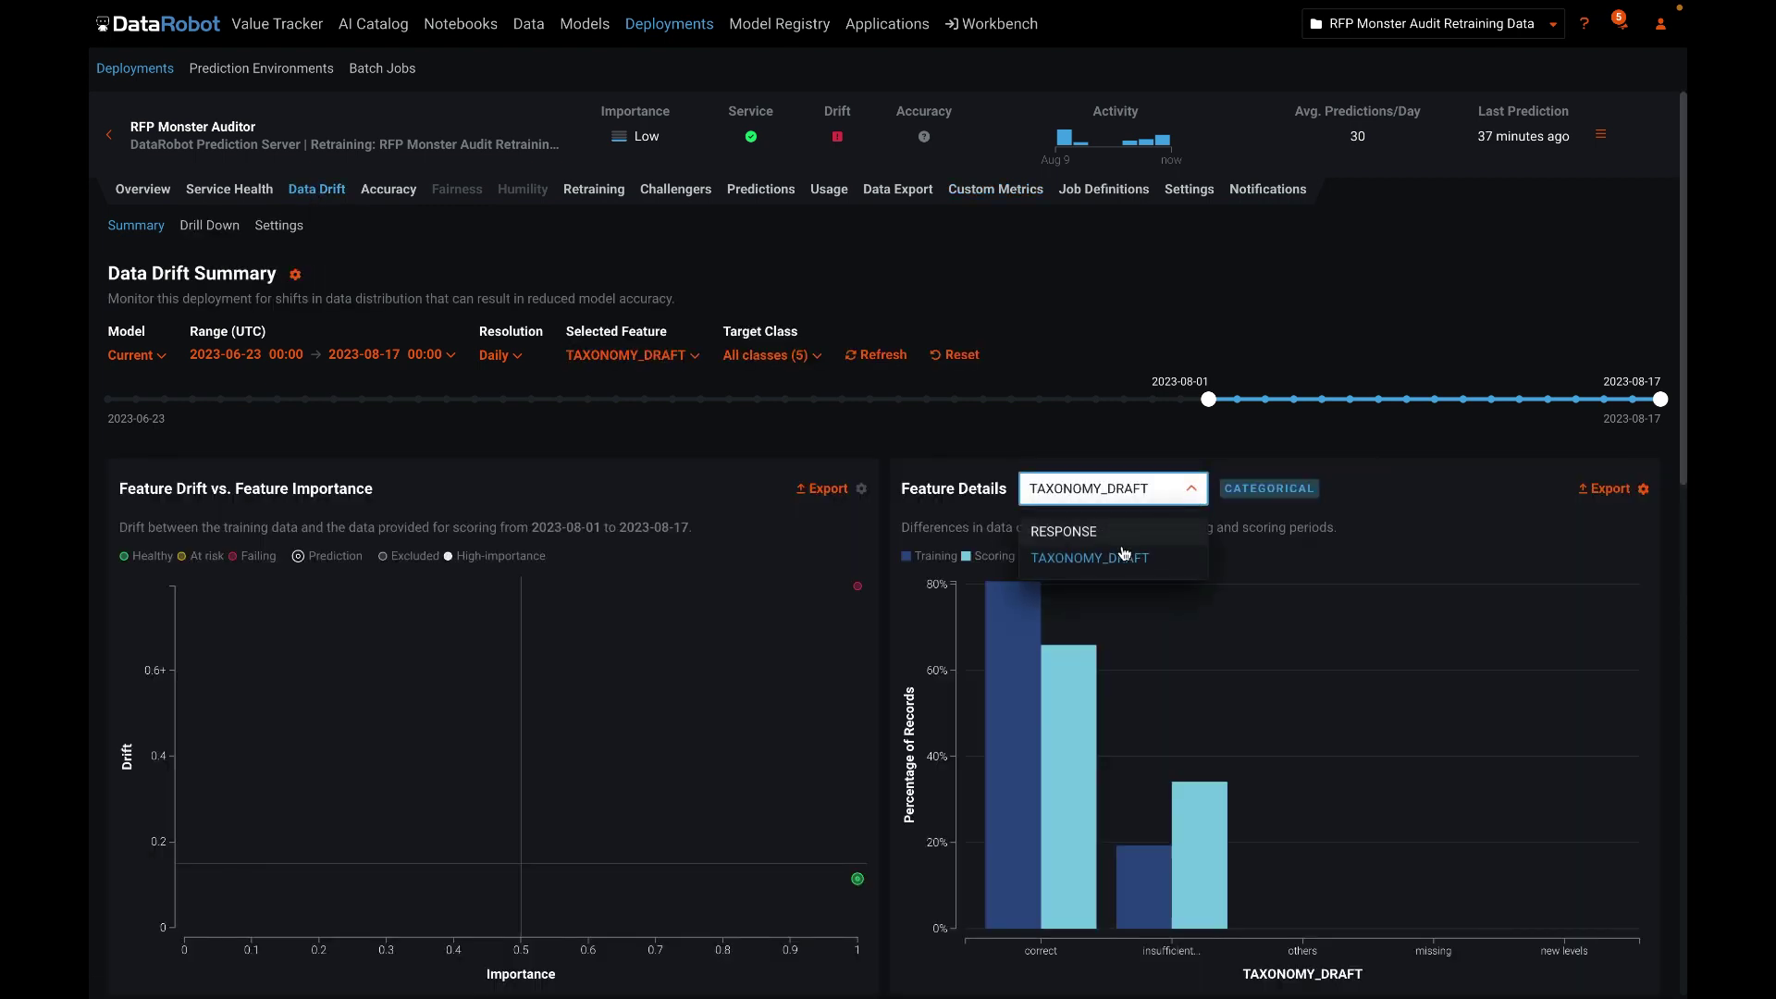
left_click(1091, 531)
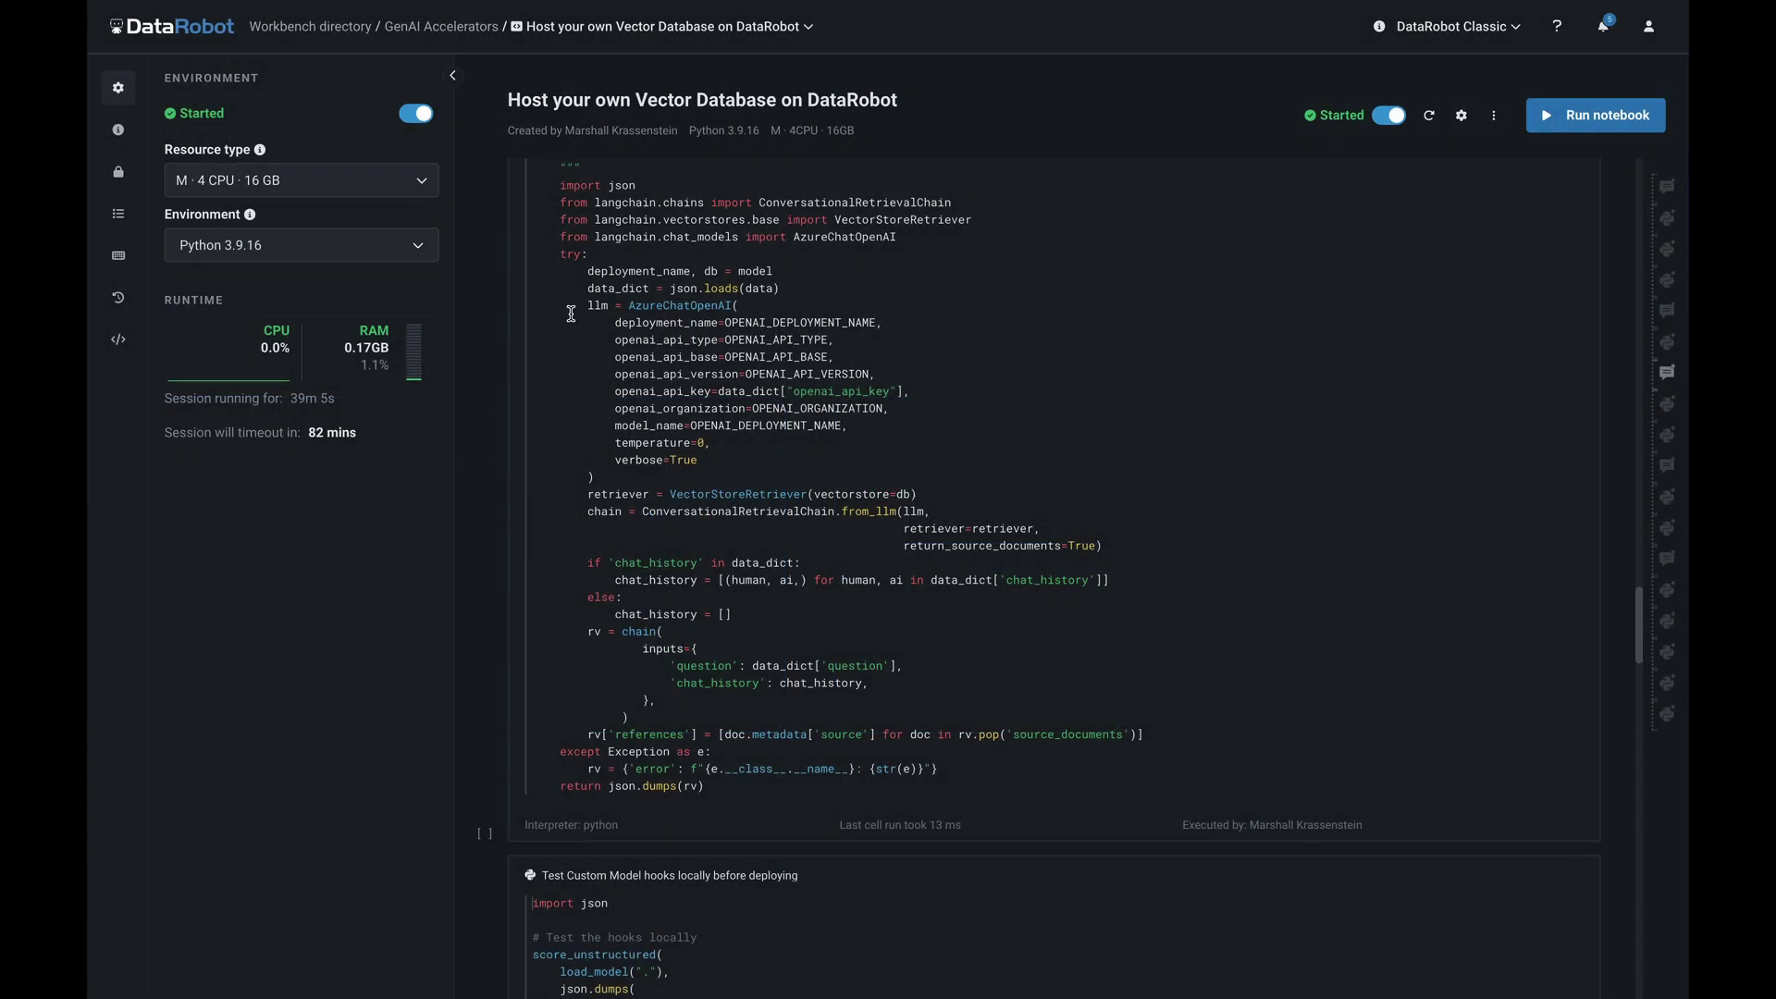
- Highlight the AzureChatOpenAI setup and the gpt-35-turbo OPENAI_DEPLOYMENT_NAME line in the custom hooks cell
left_click_drag(580, 306, 692, 478)
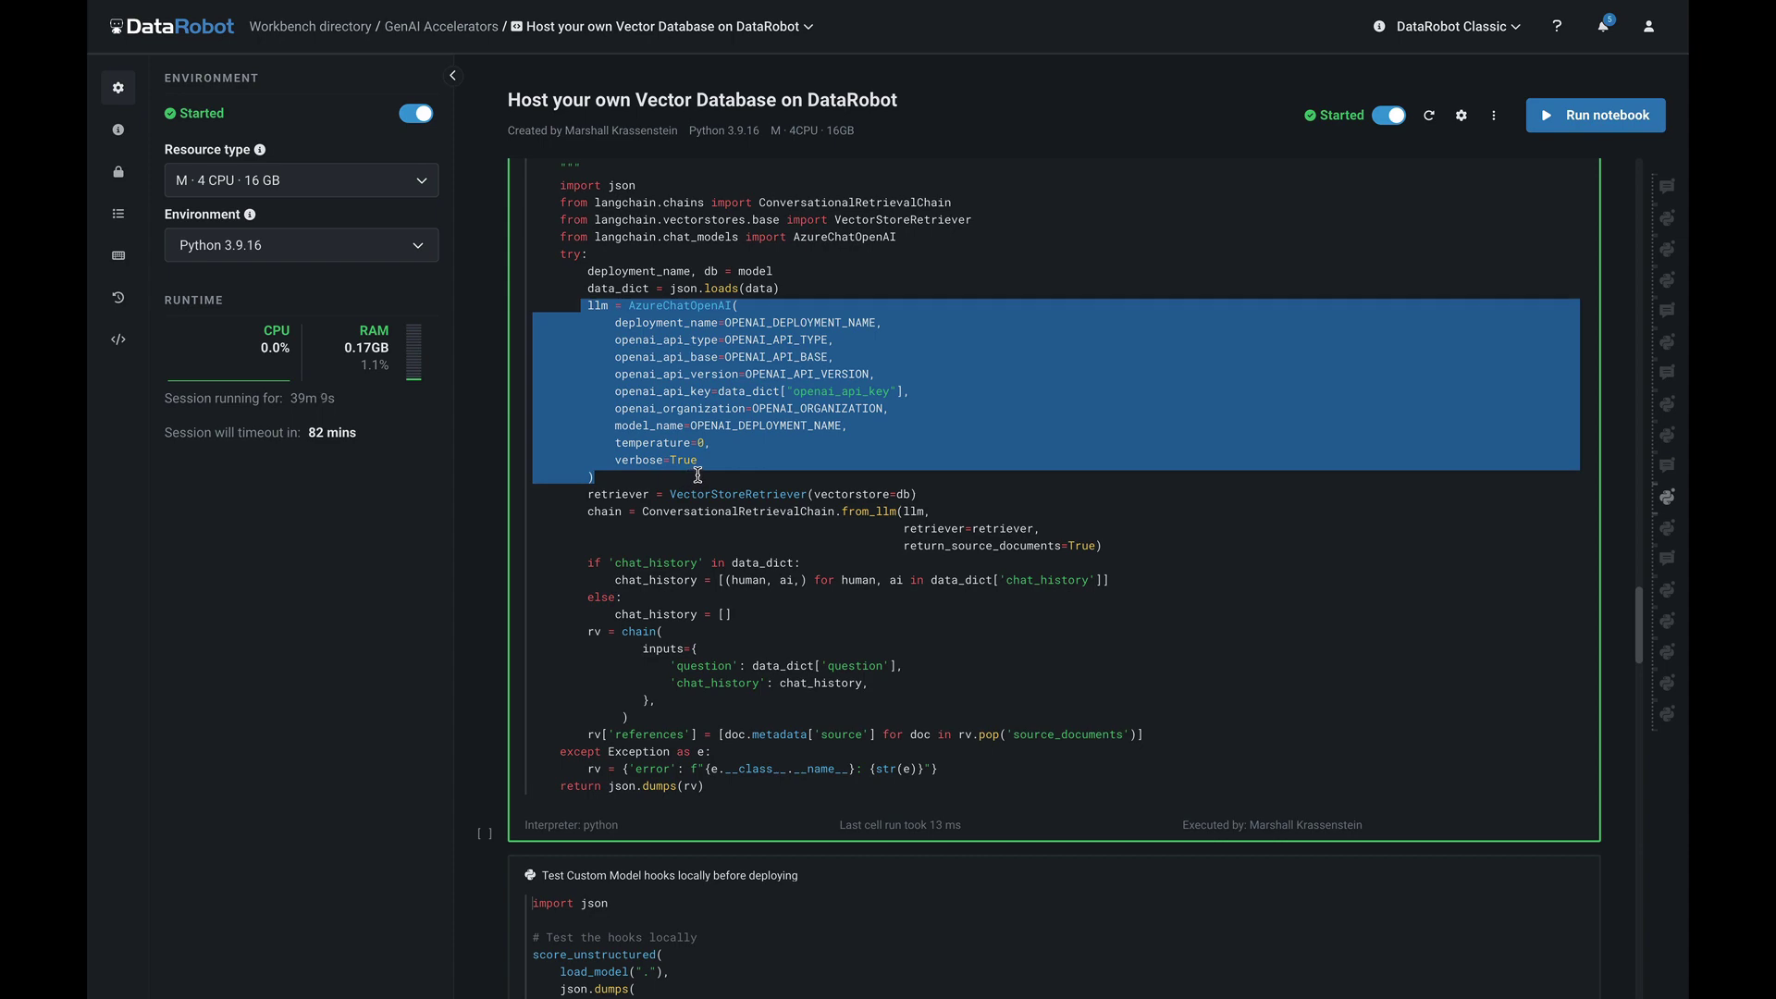
left_click_drag(1639, 650, 1639, 573)
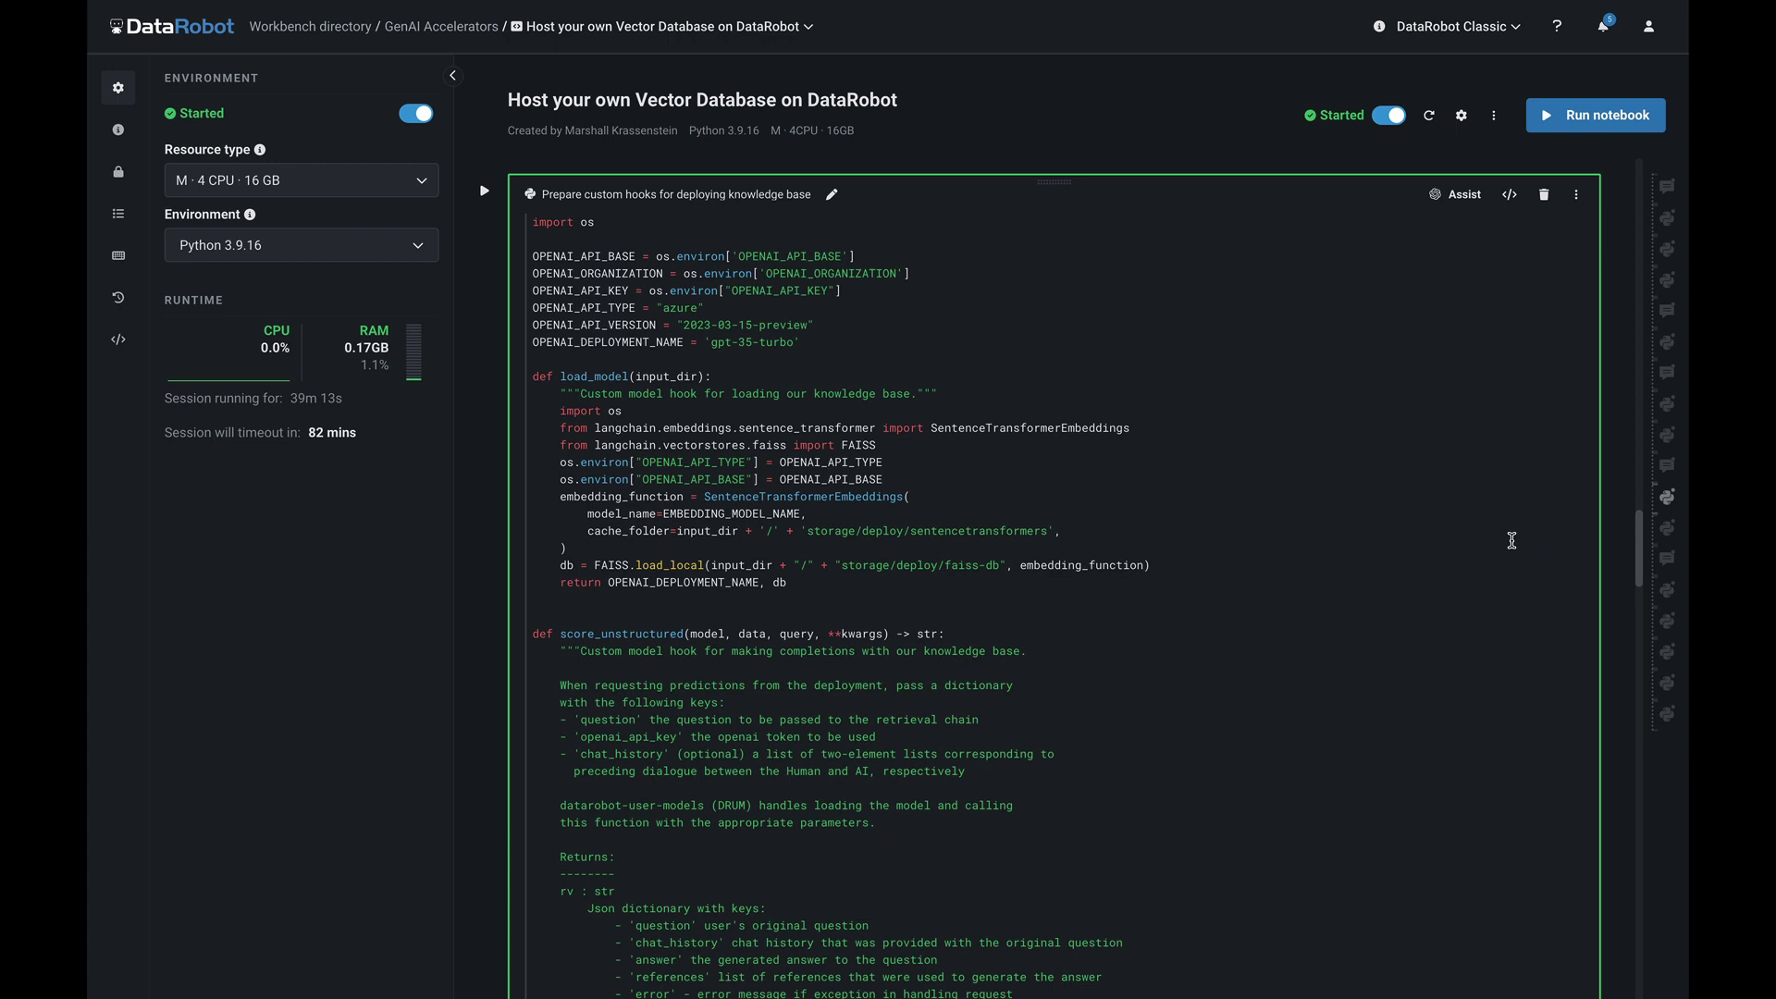
left_click_drag(534, 340, 821, 344)
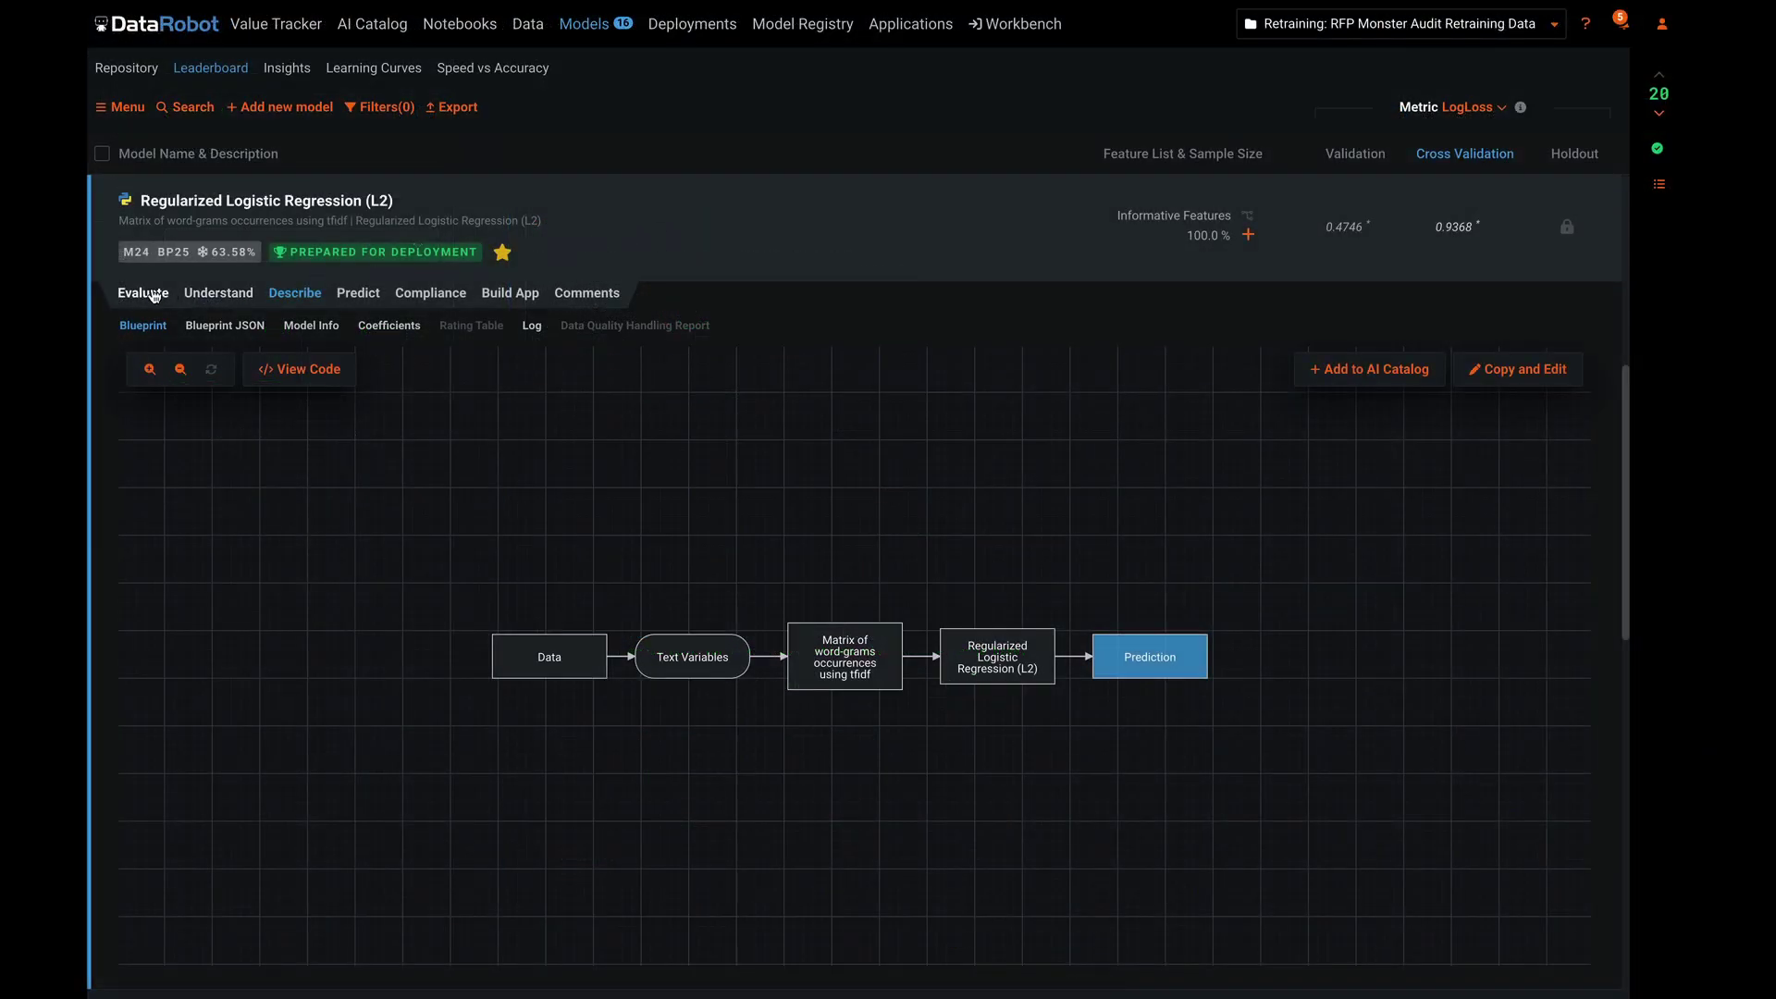
- Open the model's confusion matrix and its class list, then the rfpbot reply thread on geospatial modelling
mouse_move(154, 294)
left_click(220, 315)
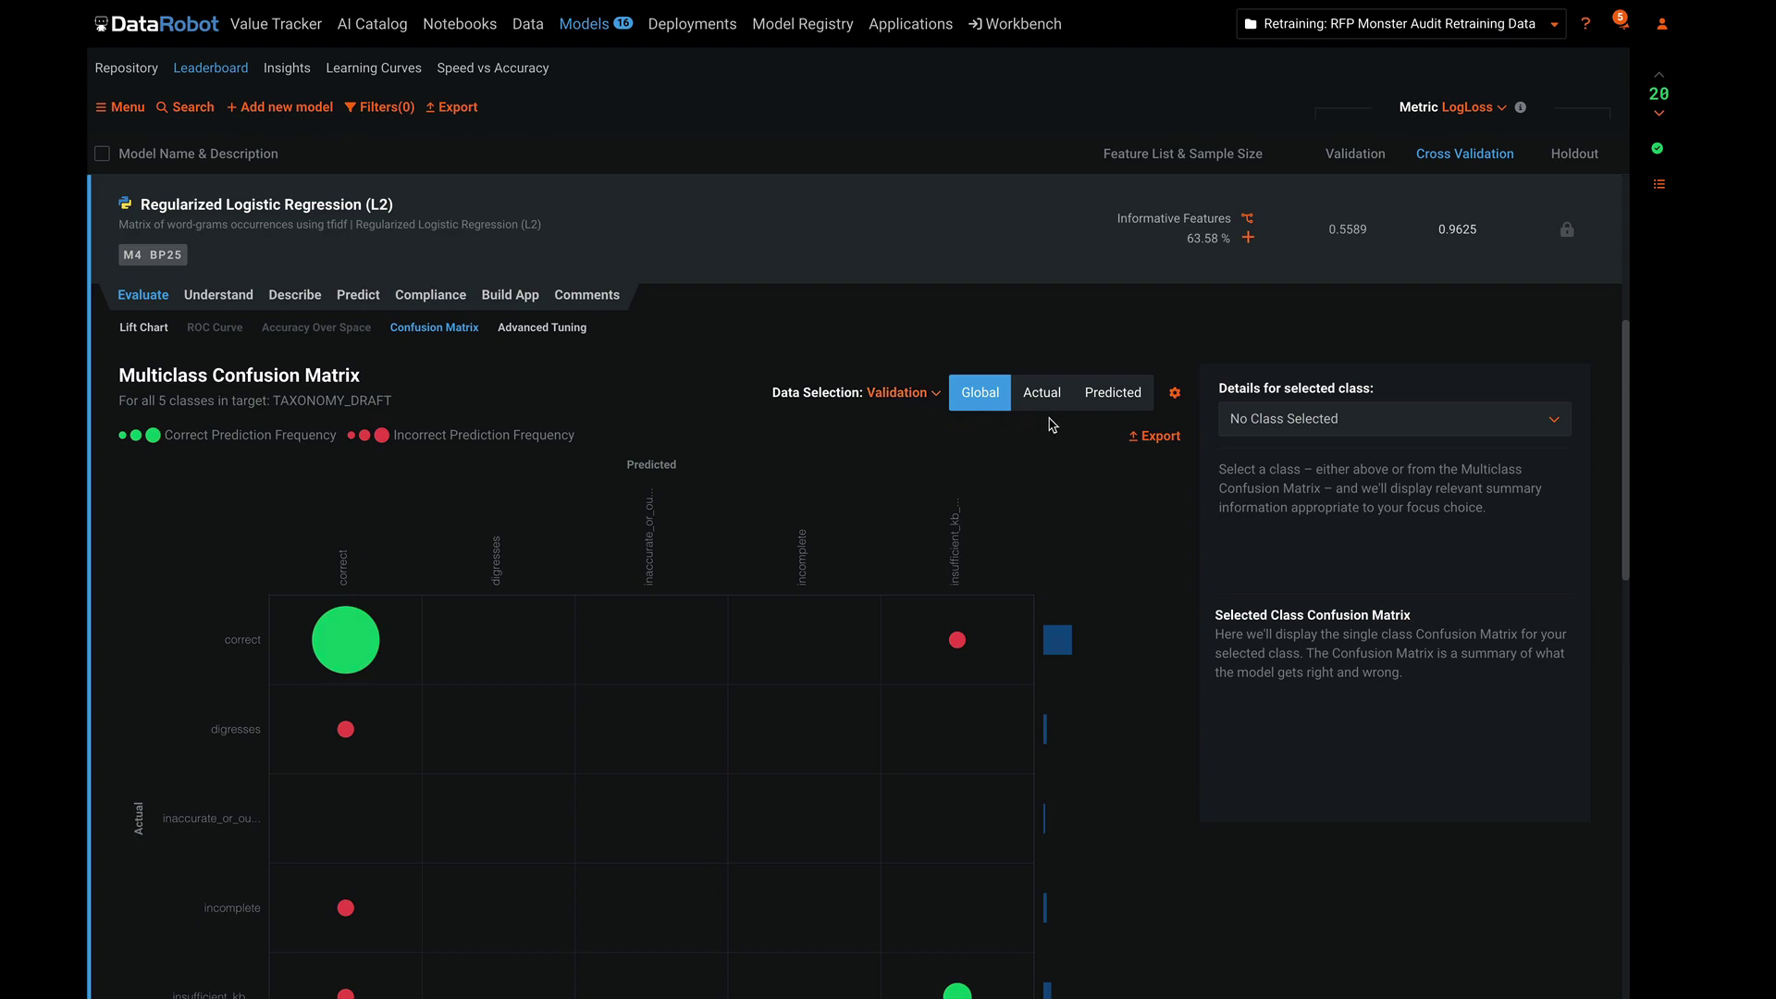
left_click(1538, 421)
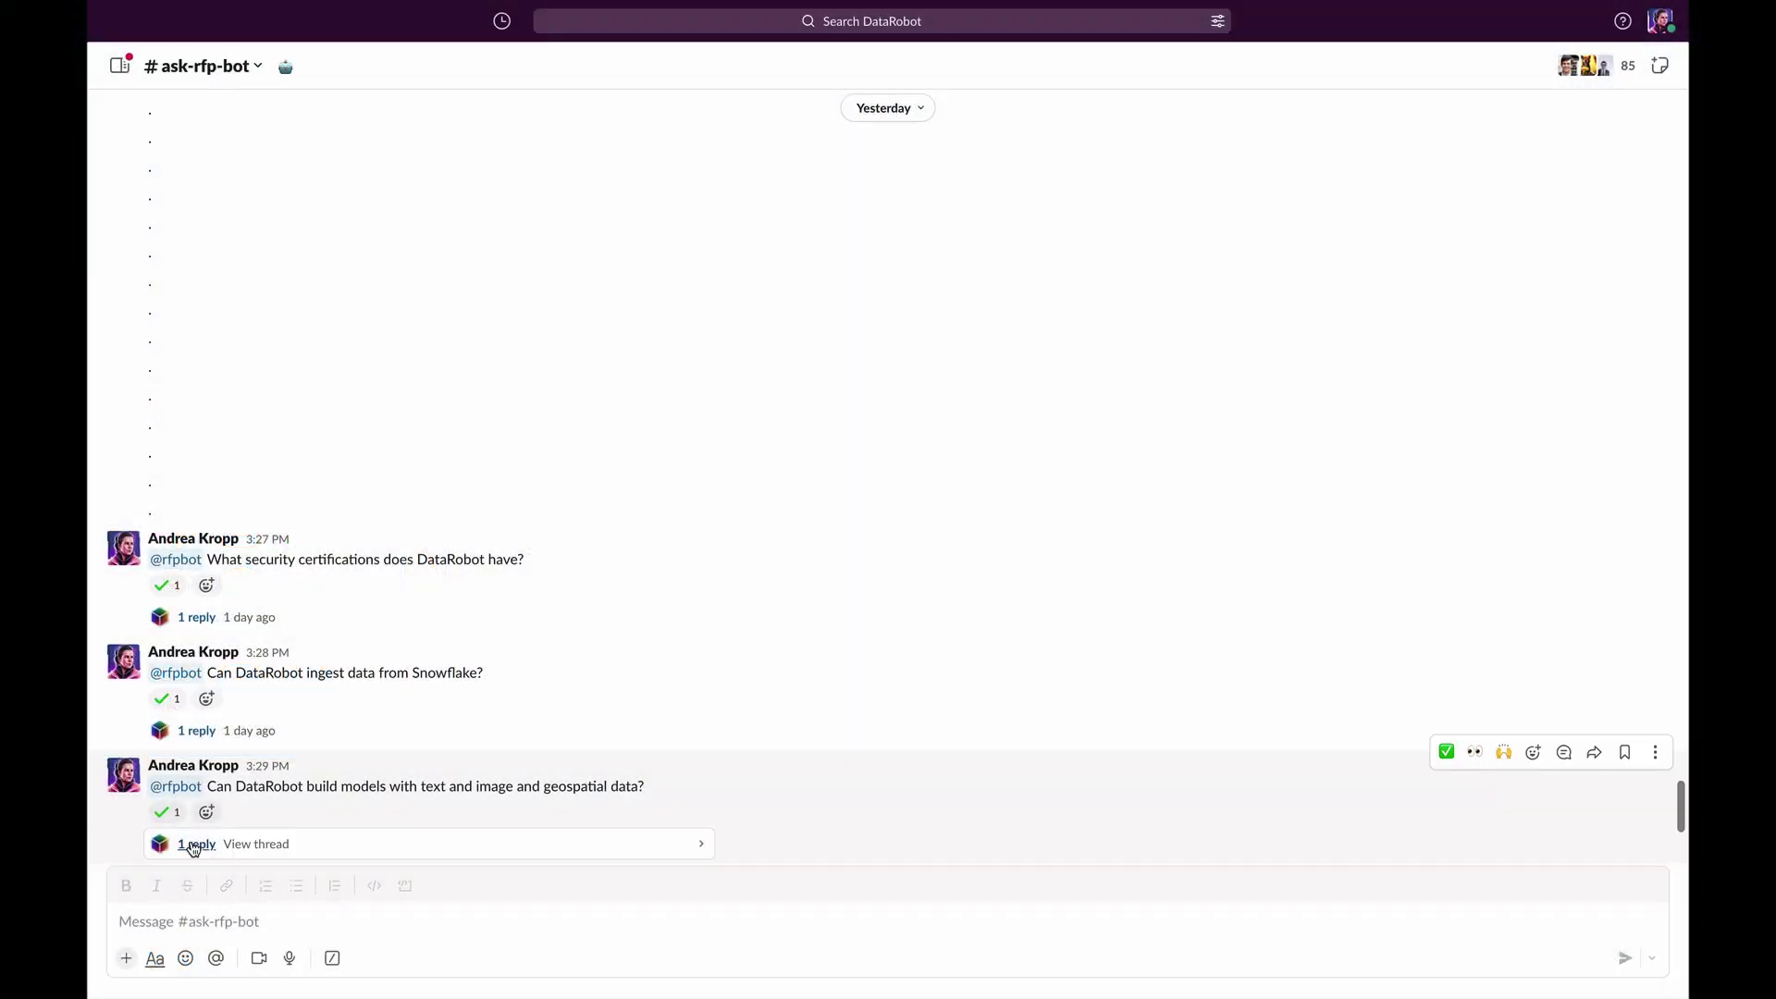
left_click(194, 844)
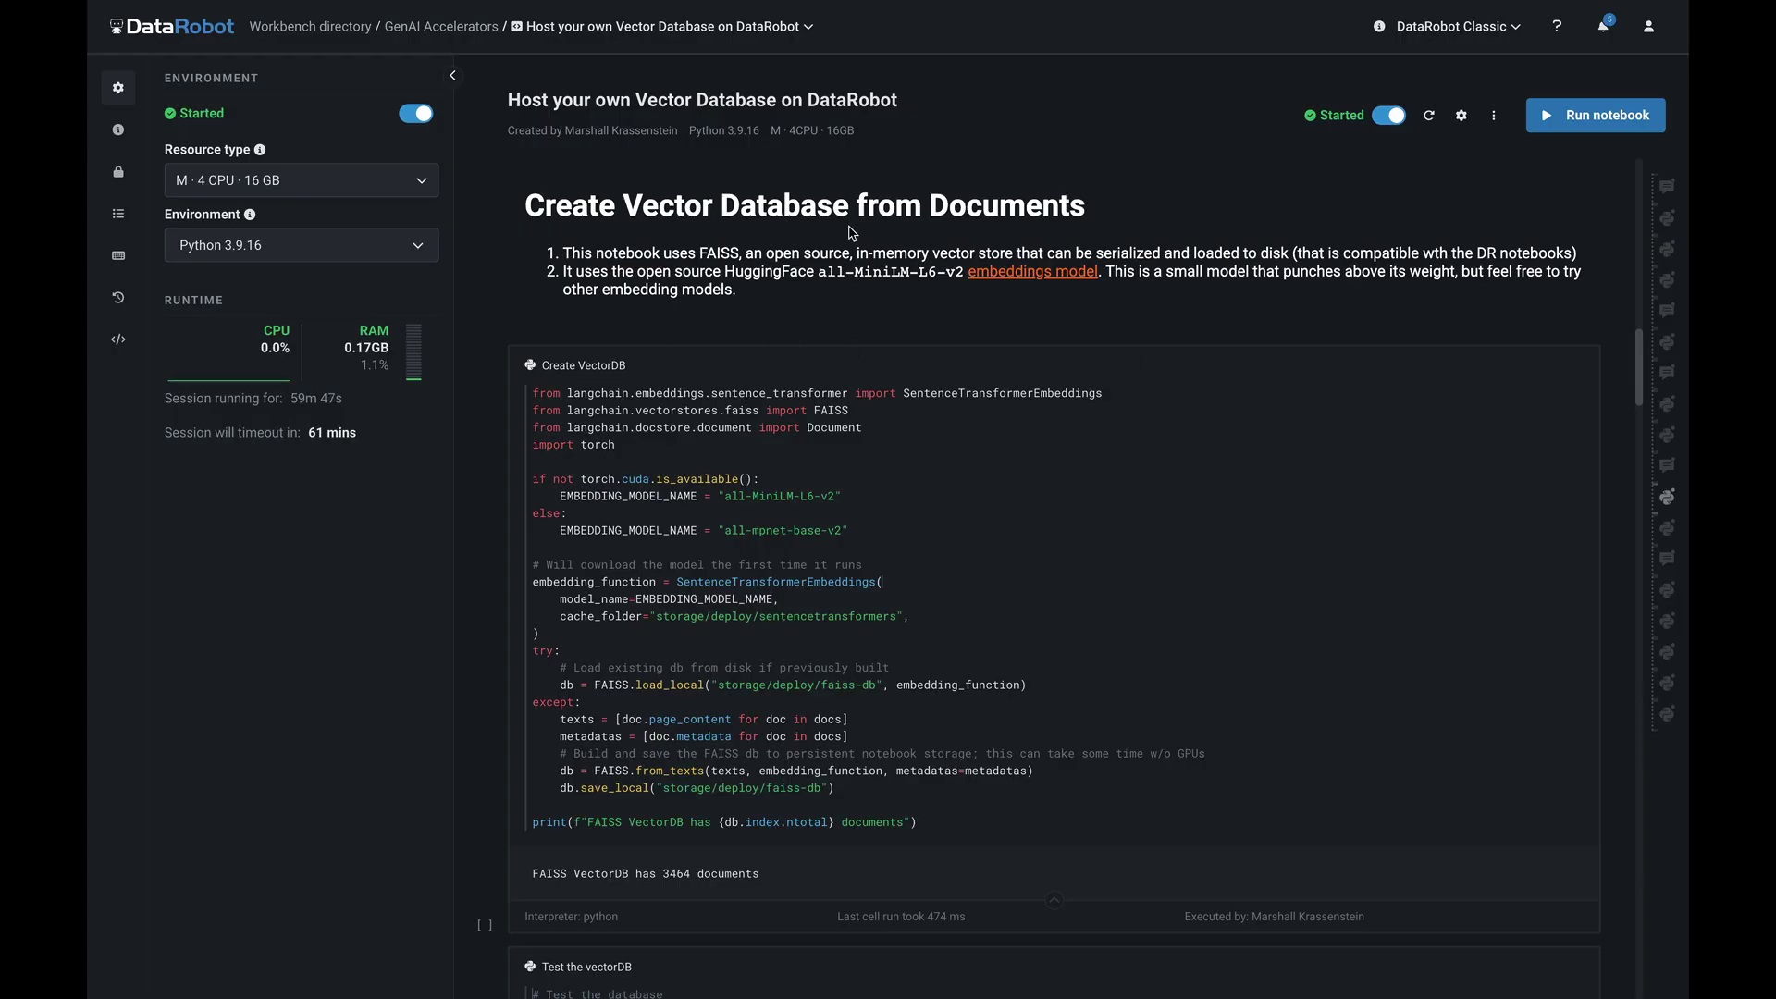
- Highlight the all-MiniLM-L6-v2 embeddings model and FAISS mentions, then scroll down to Test the vectorDB
left_click_drag(728, 270, 1099, 271)
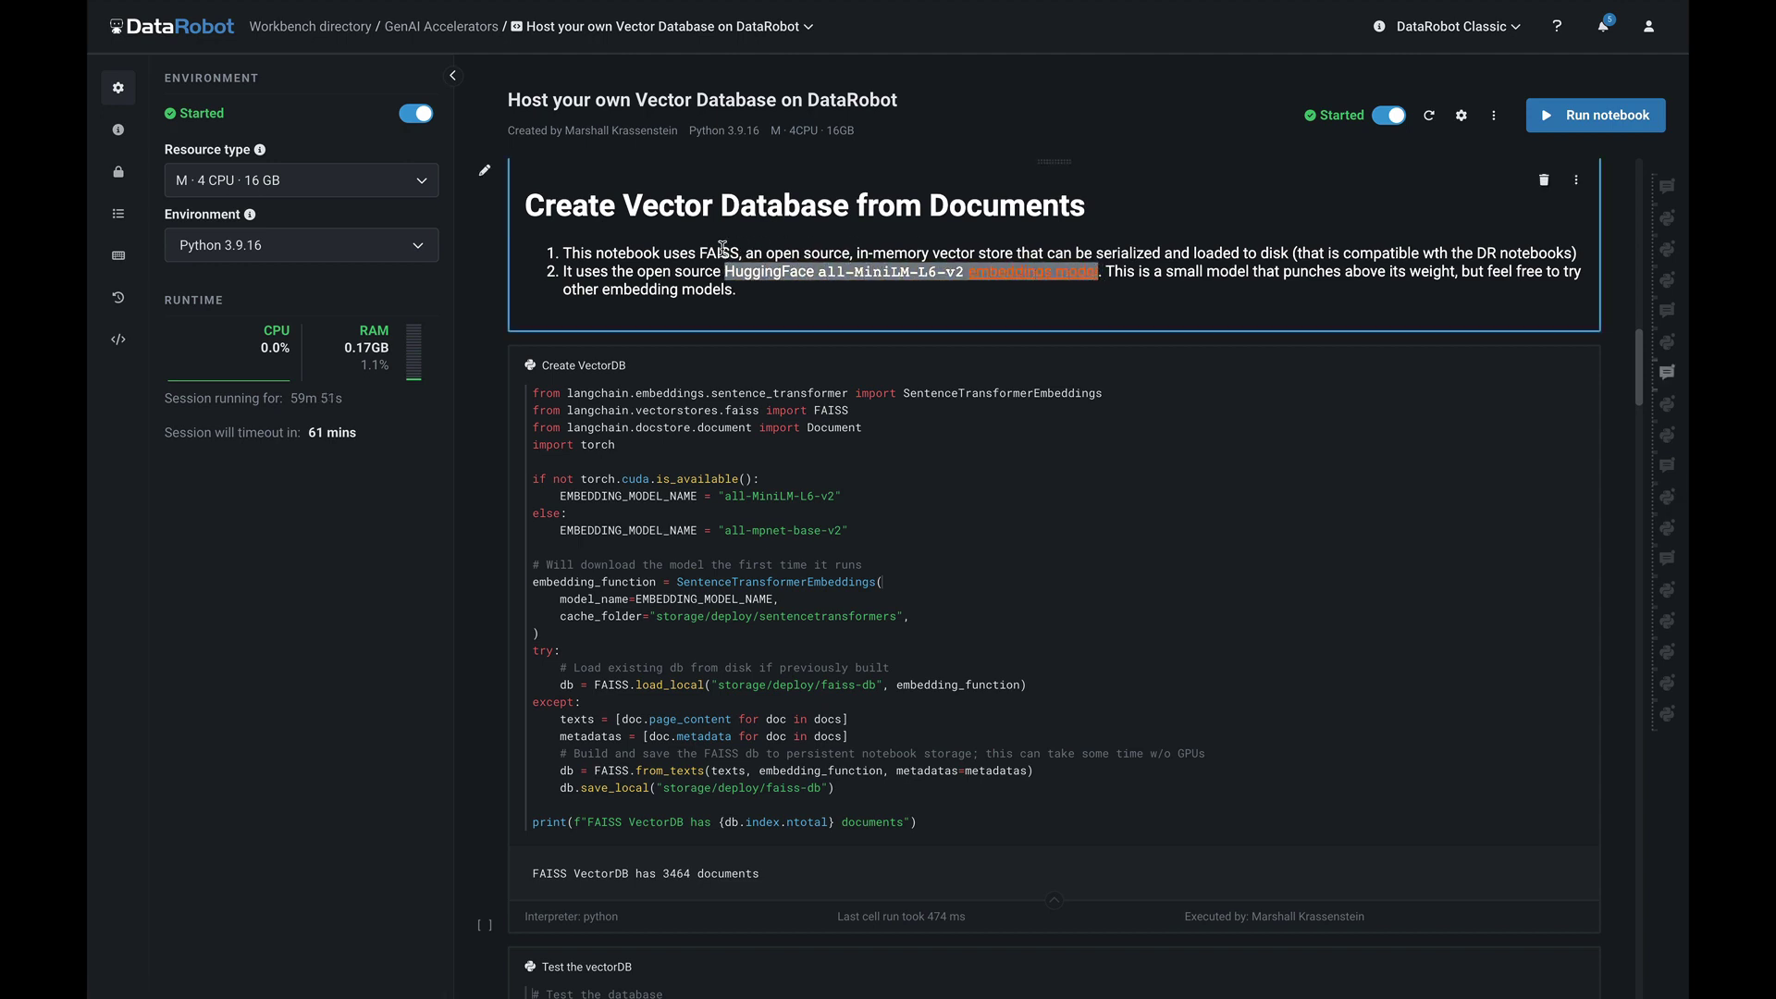
left_click_drag(698, 253, 740, 252)
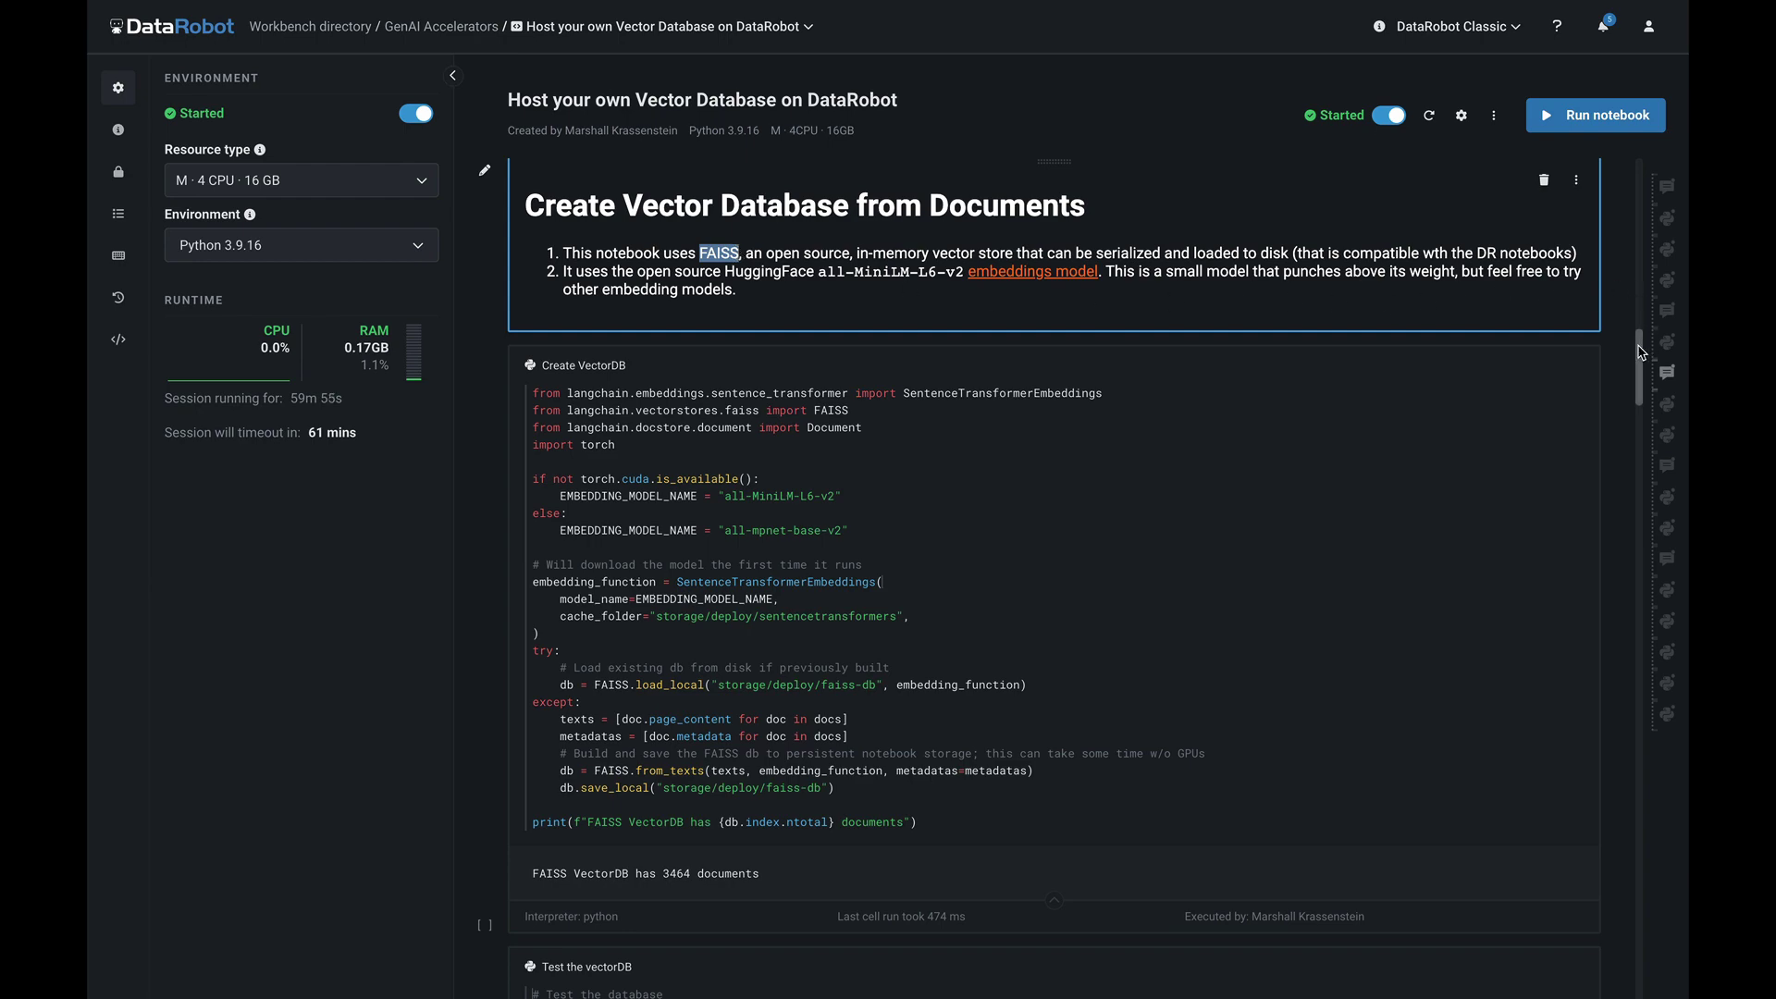
left_click_drag(1639, 352, 1637, 504)
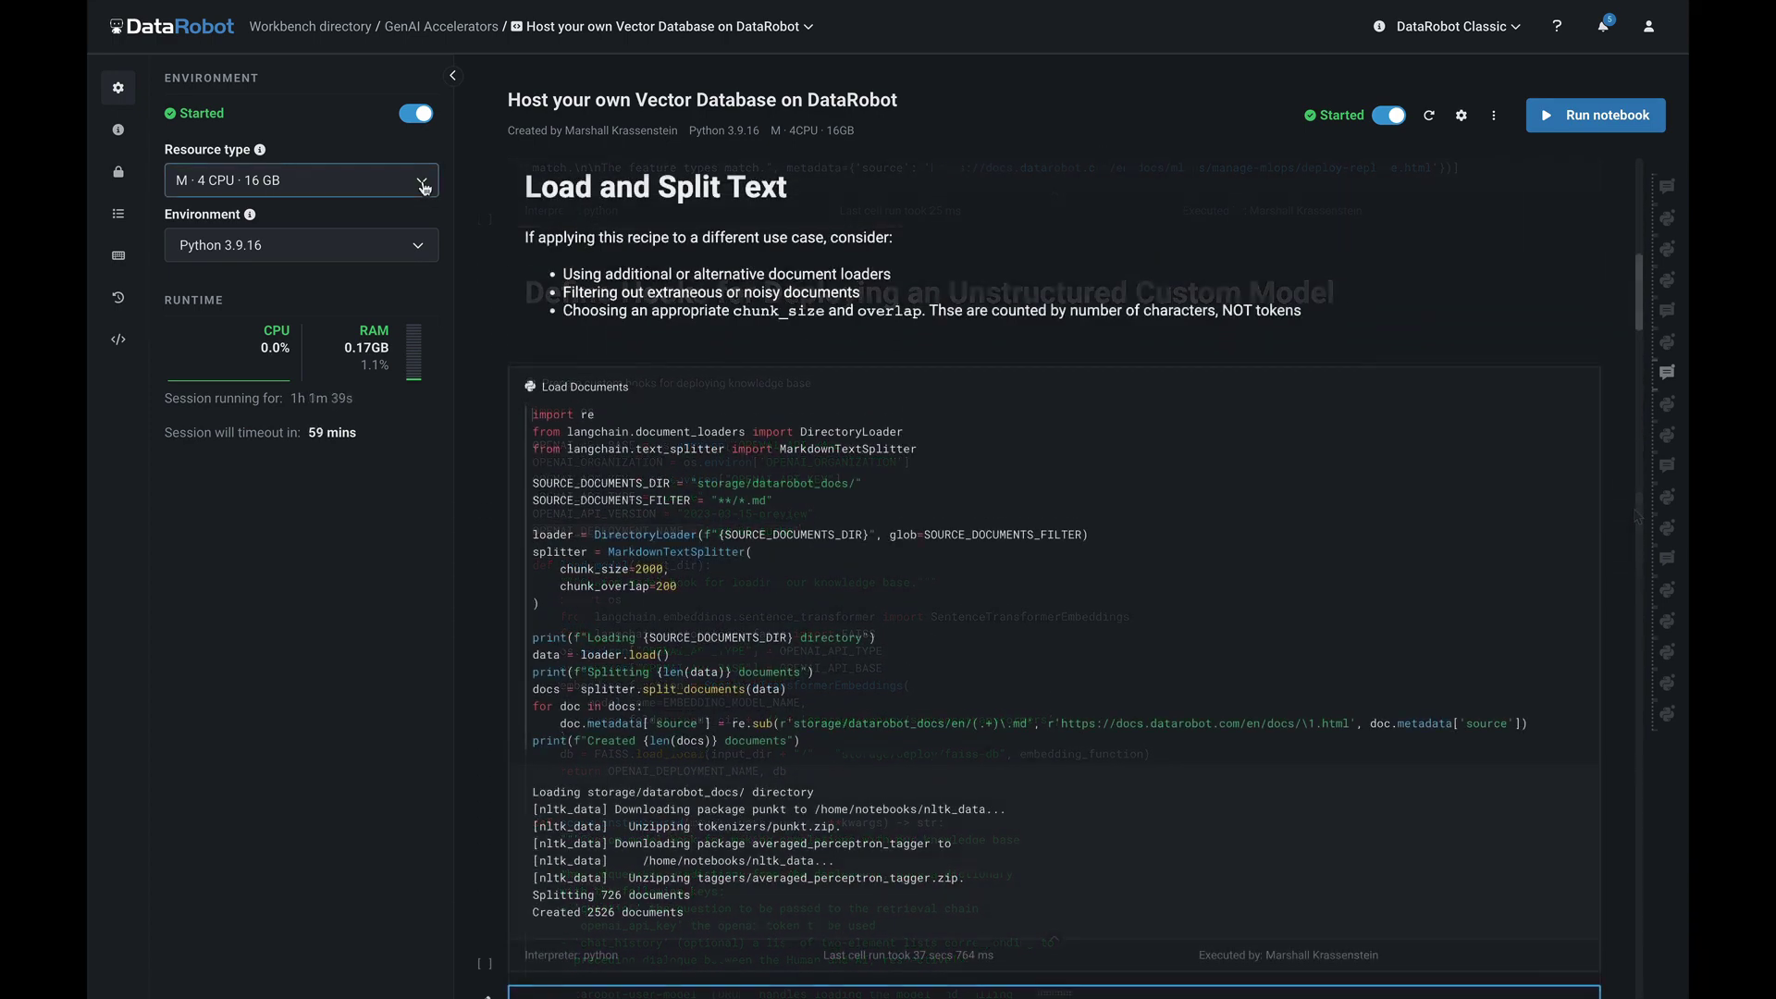
- Check compute resource sizes and environment variables, then display the notebook's autosaved revision history
left_click(426, 189)
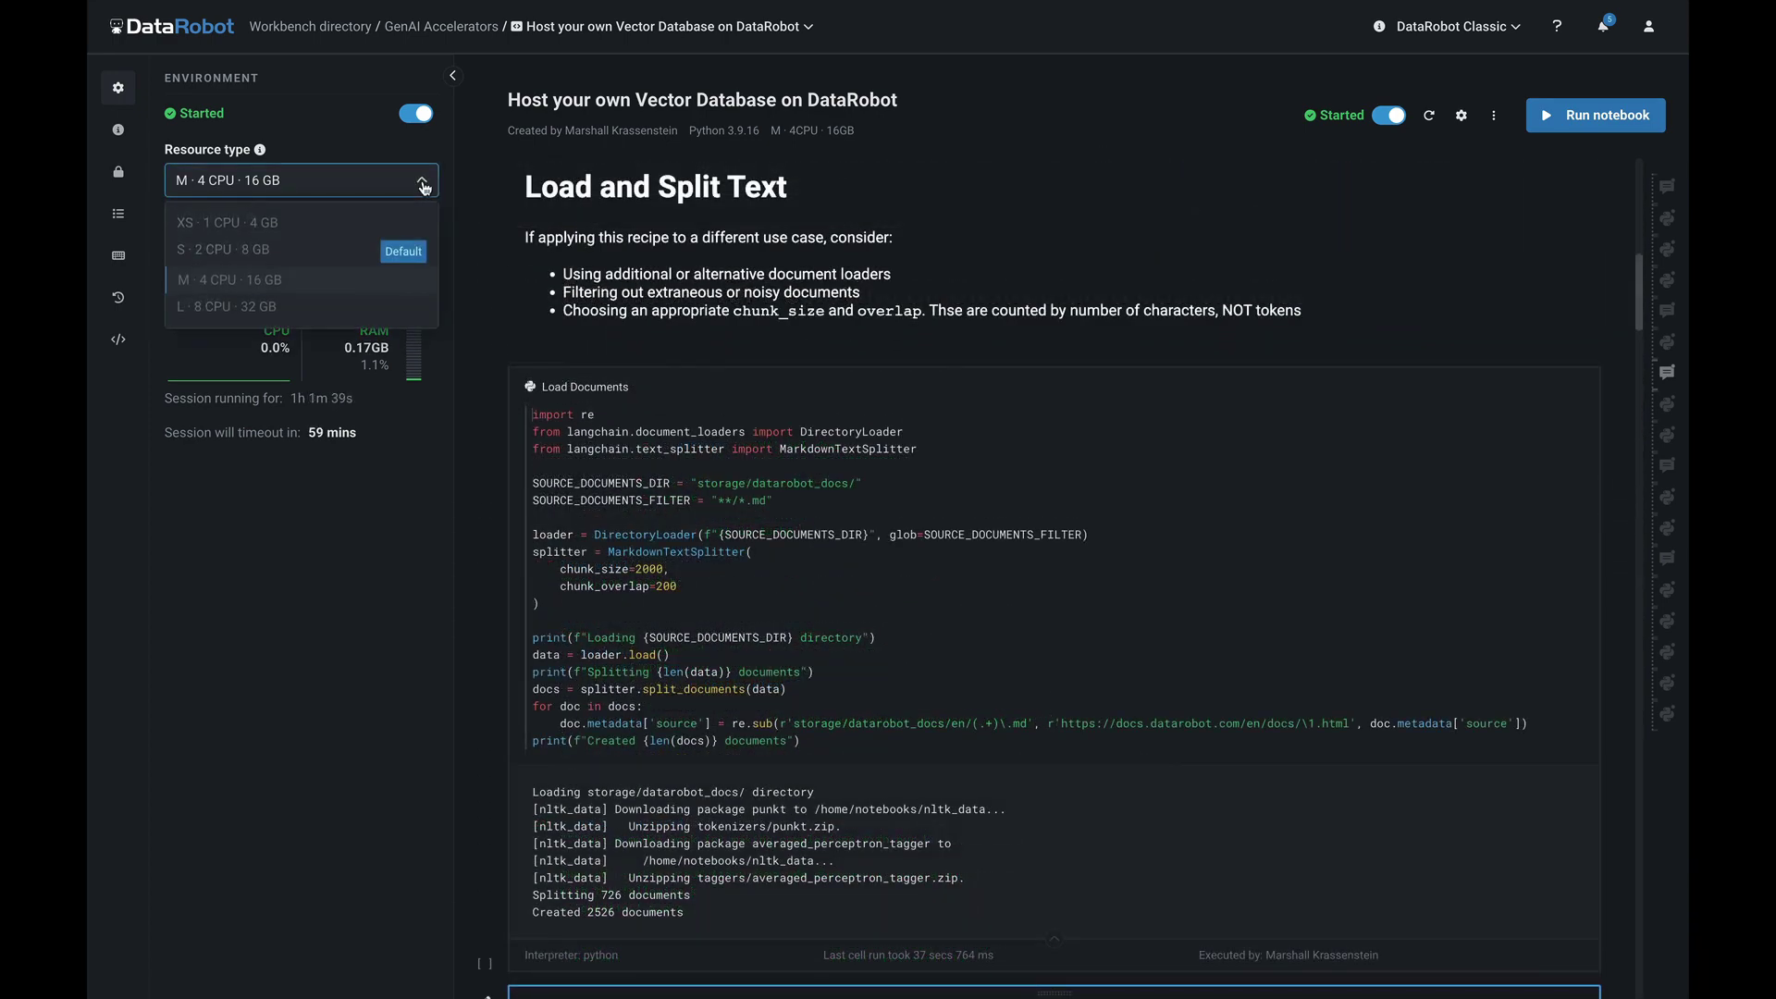
left_click(441, 369)
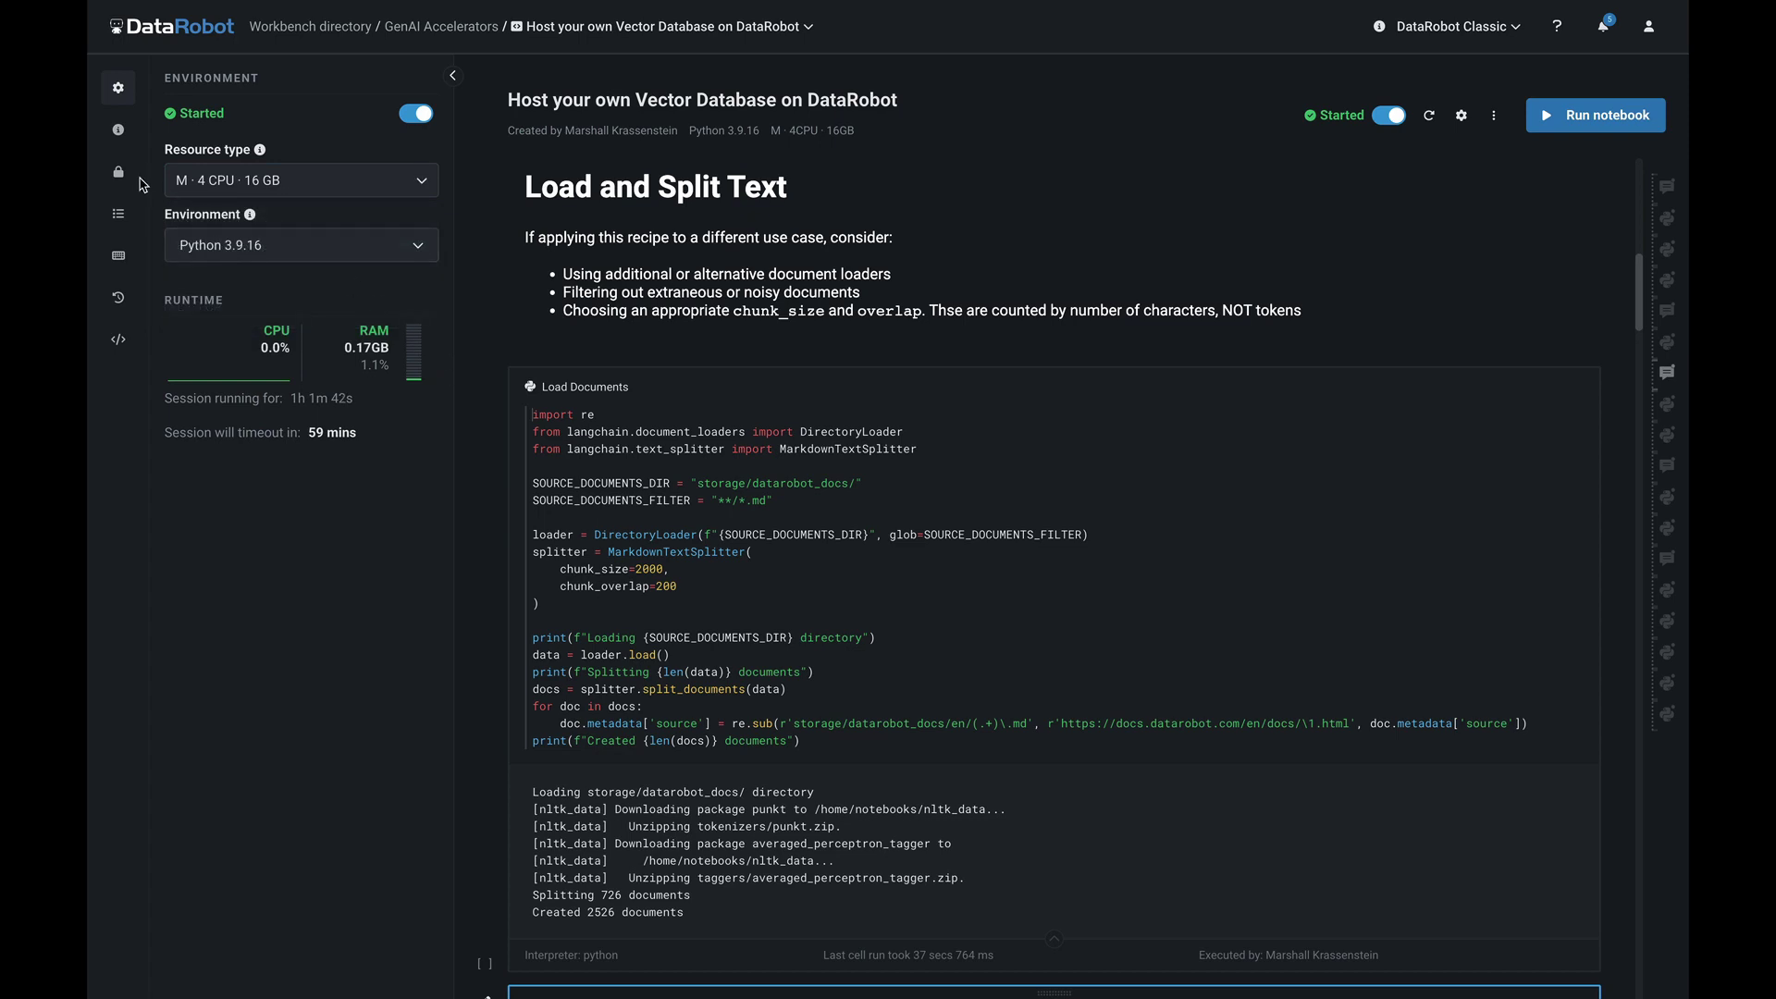
left_click(121, 175)
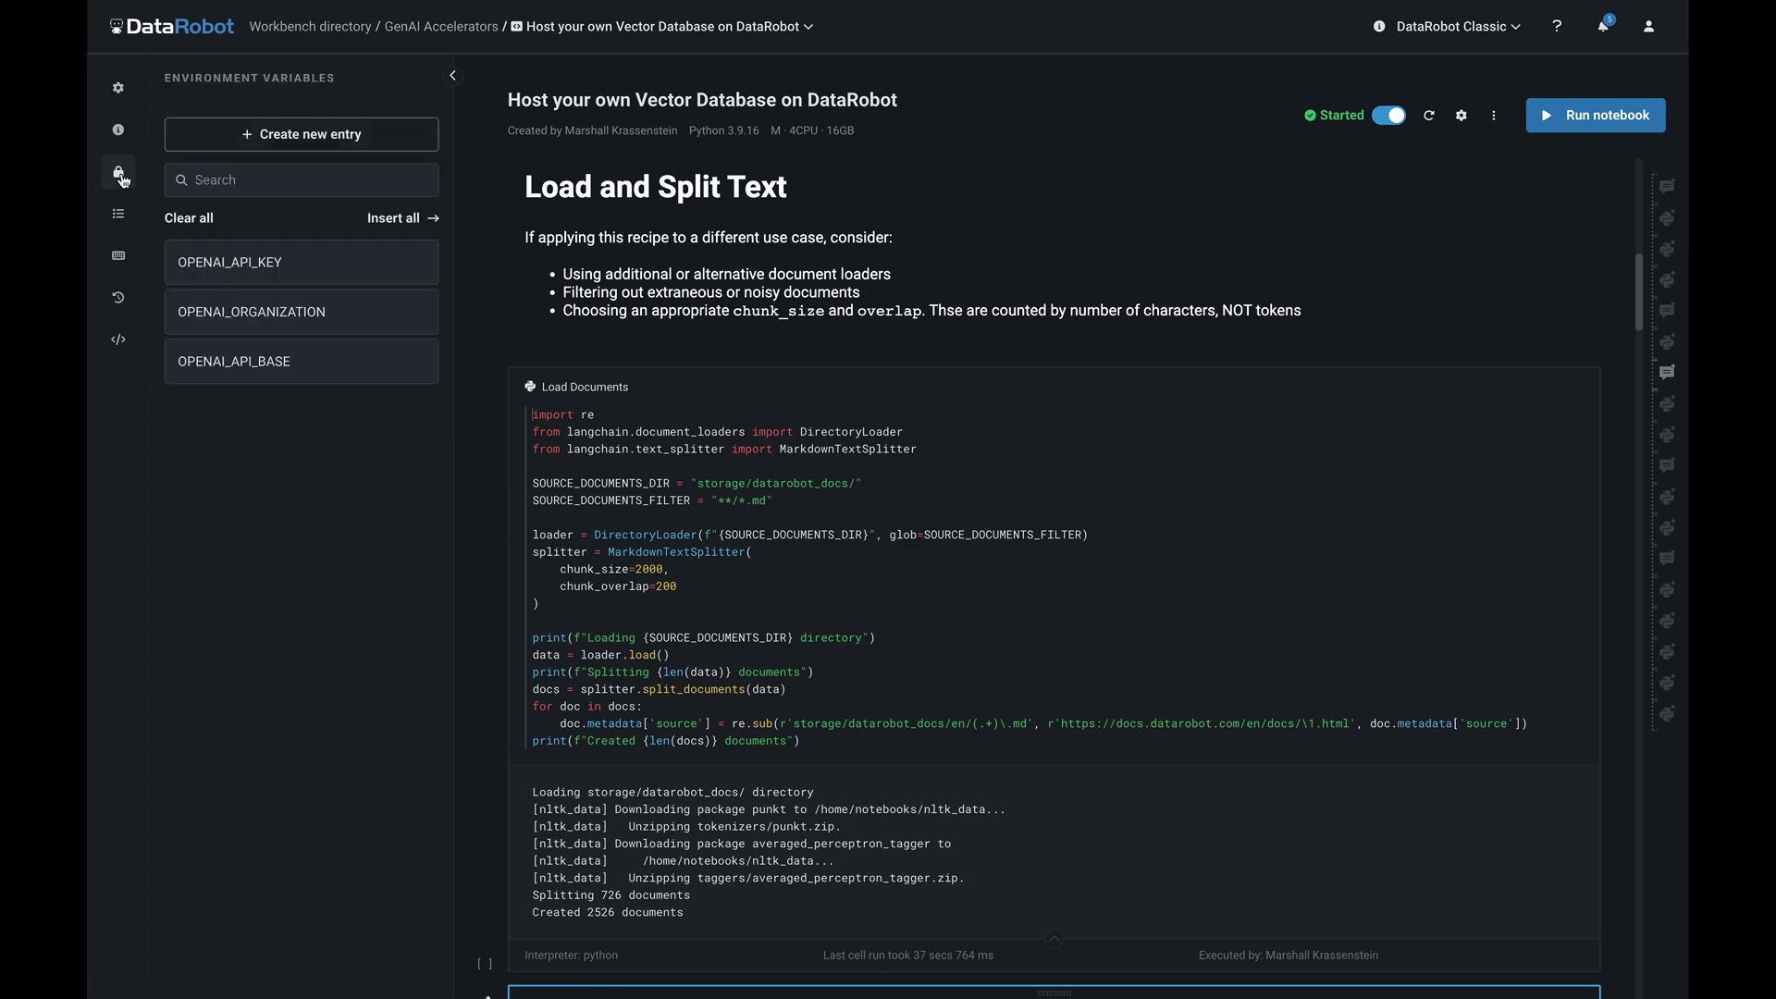
left_click(302, 138)
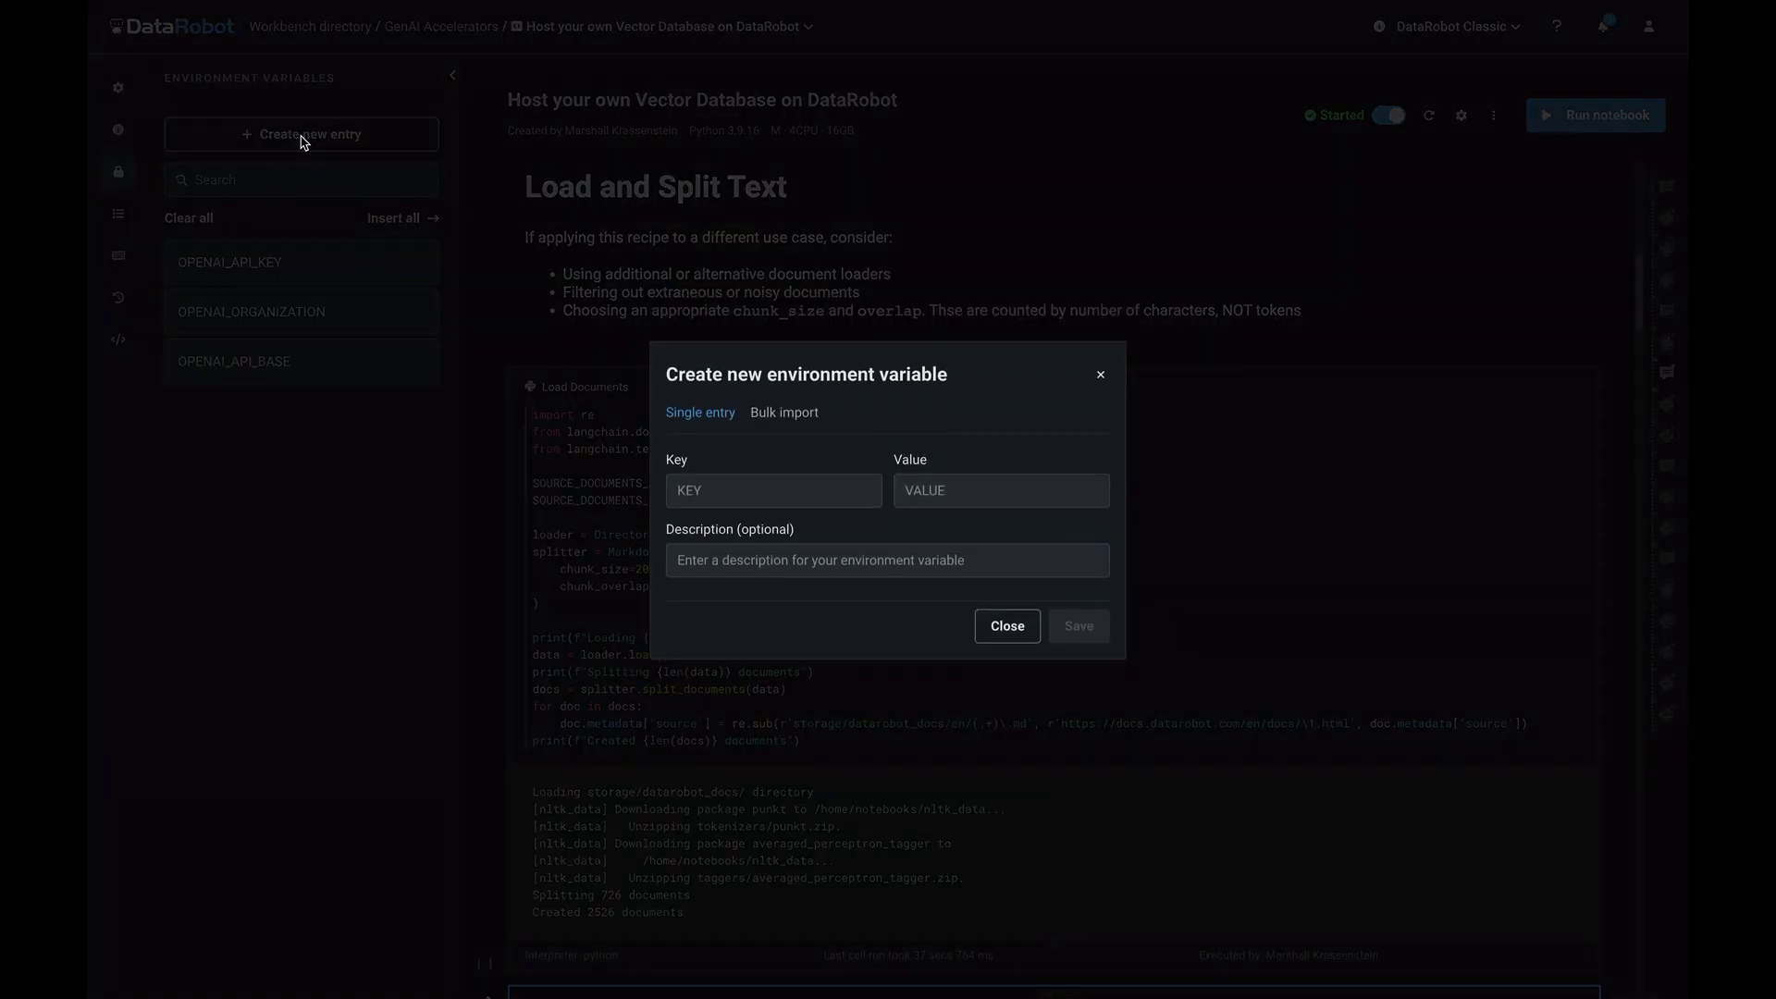
left_click(1007, 626)
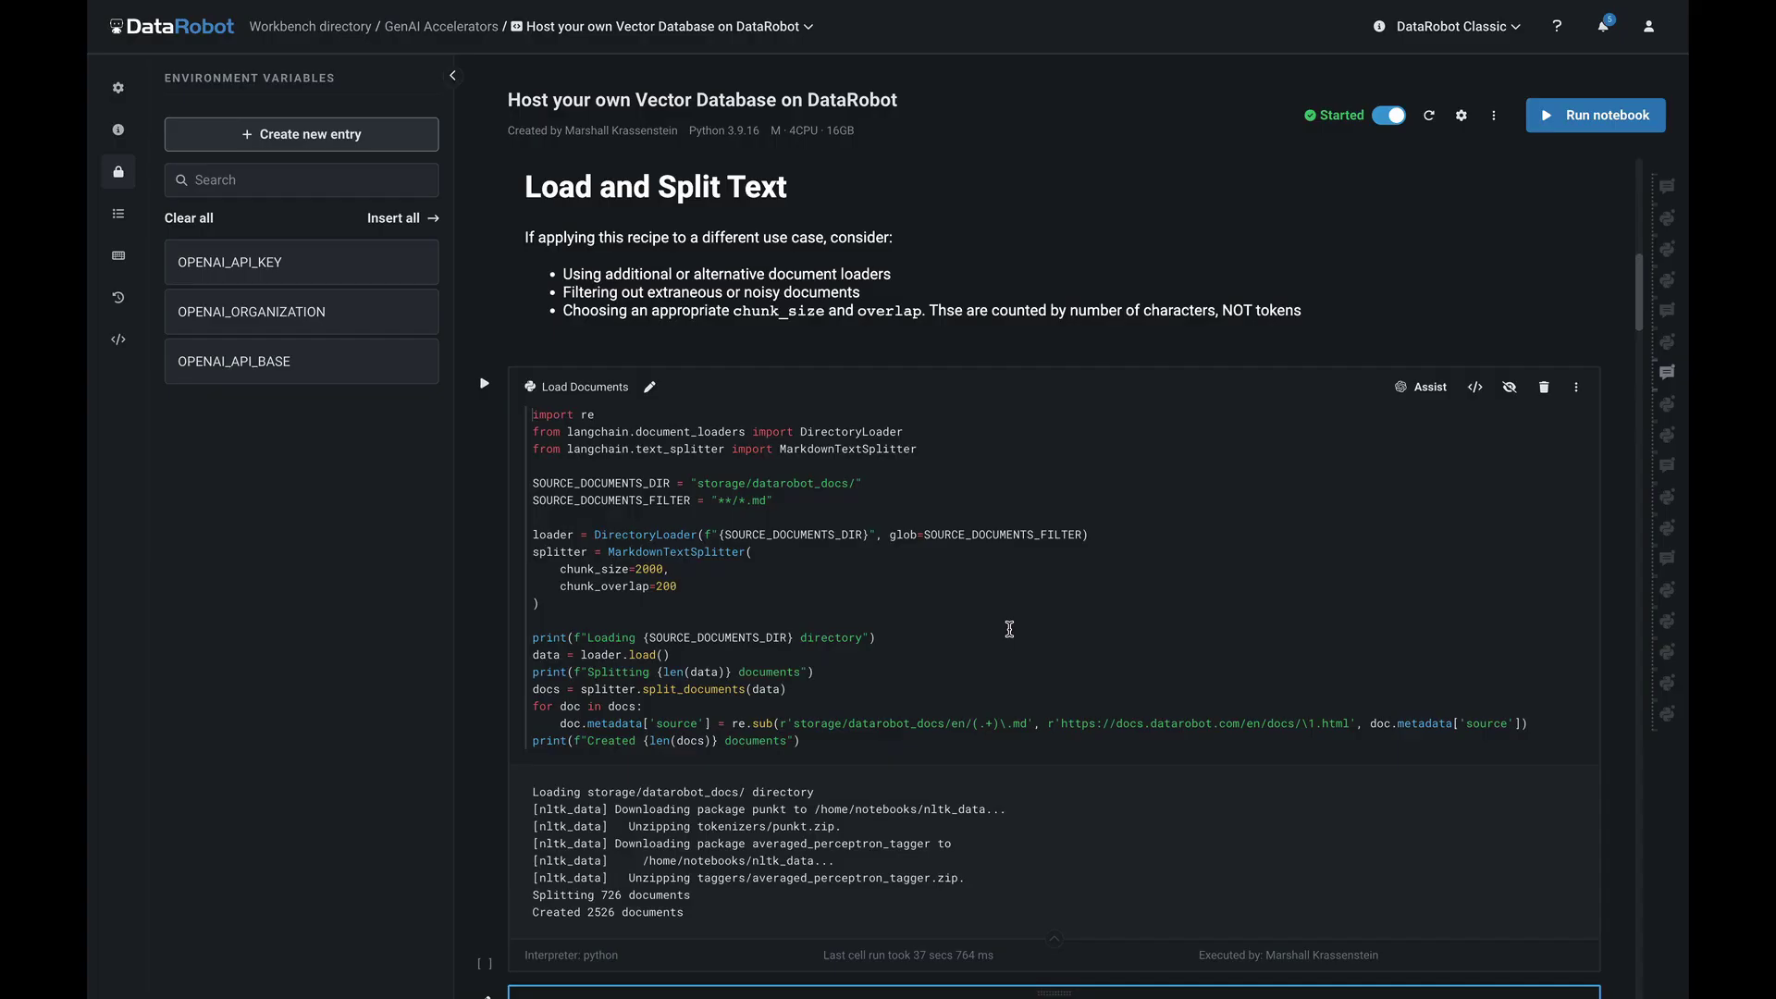
left_click(119, 300)
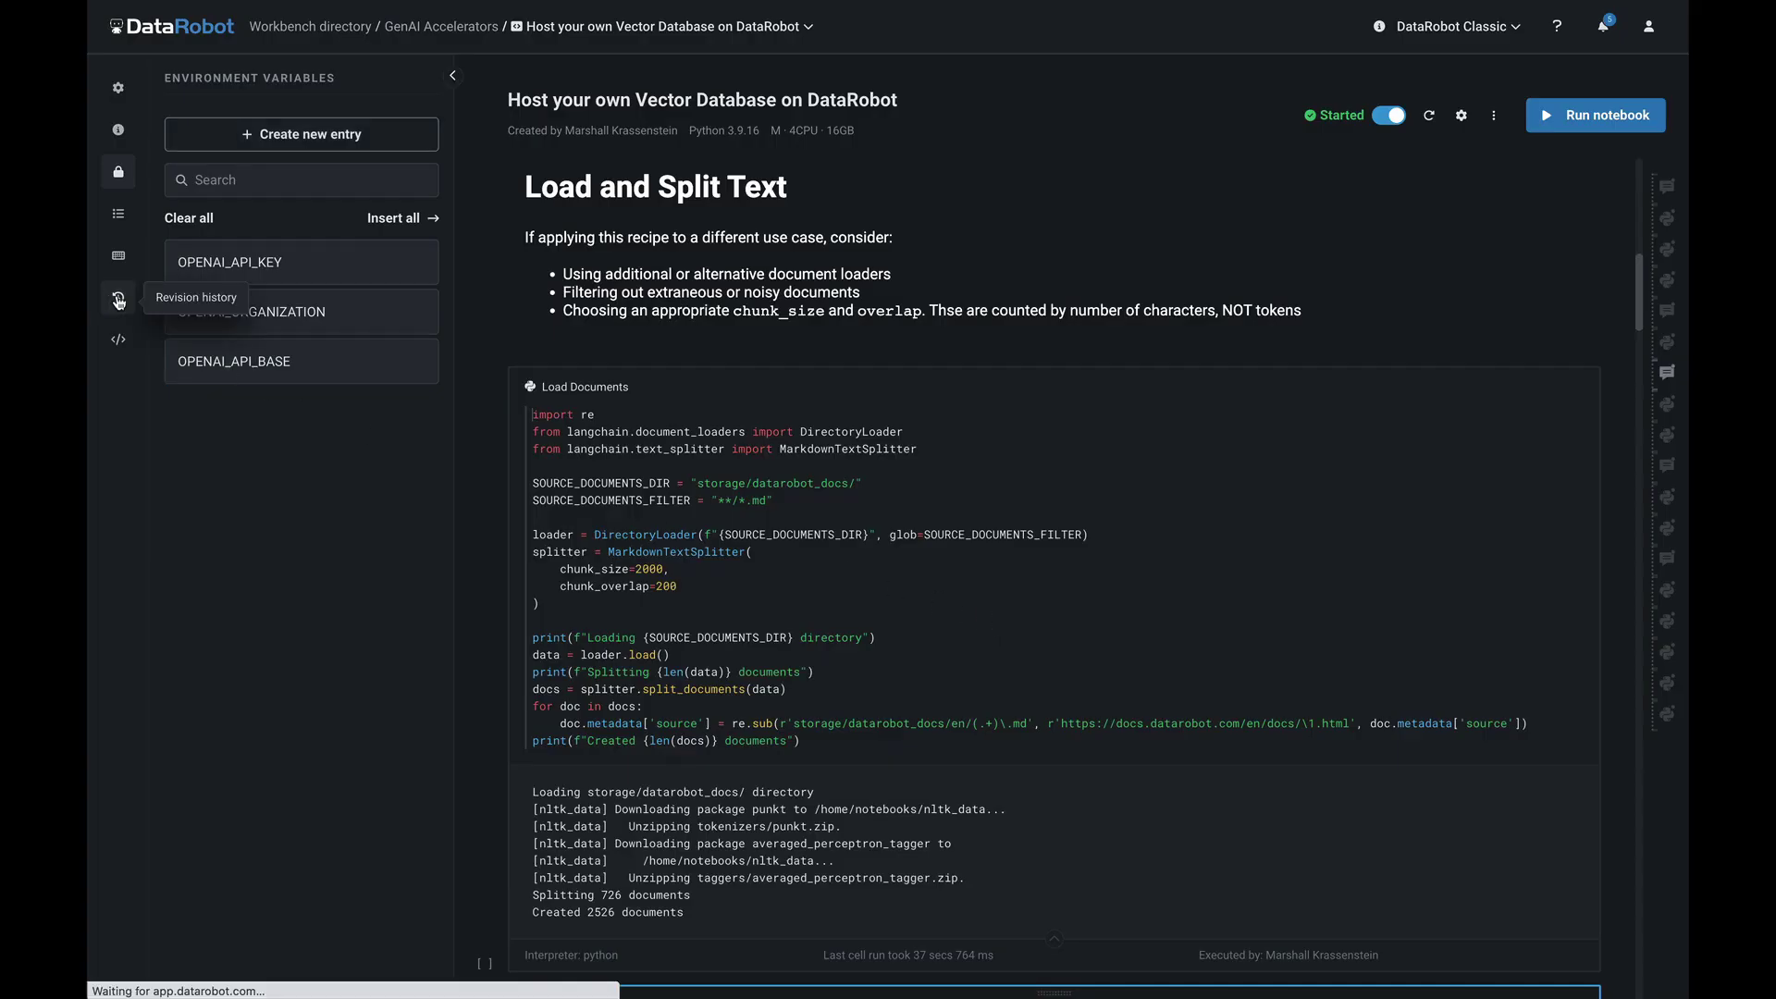